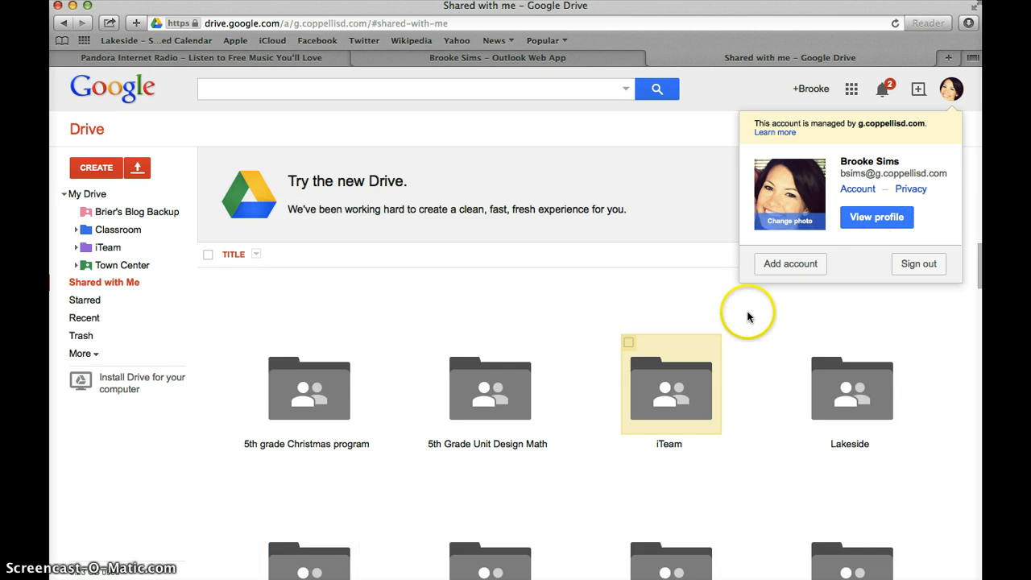
- Open Drive from the Google apps list and create a new form
click(691, 259)
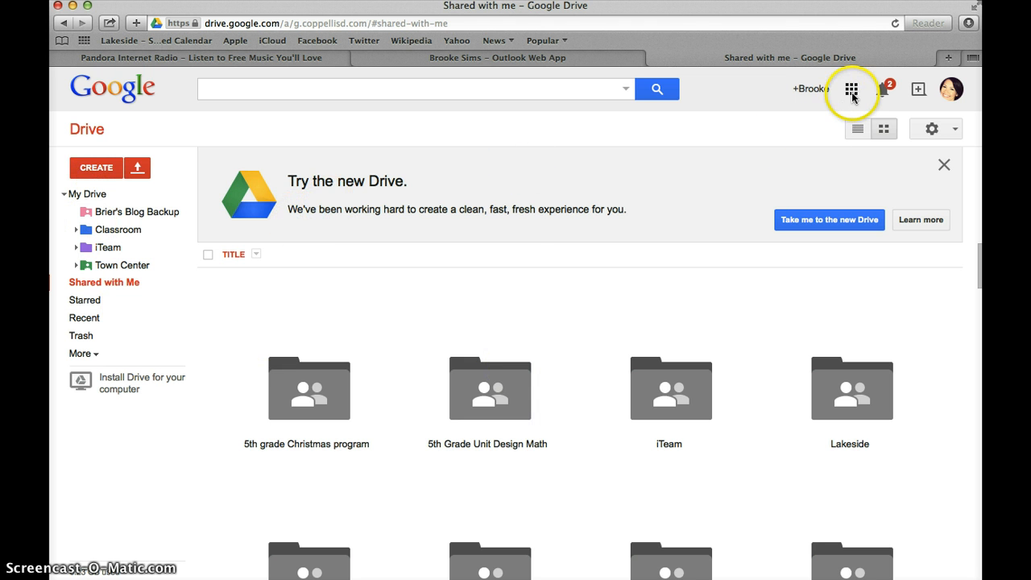
click(851, 93)
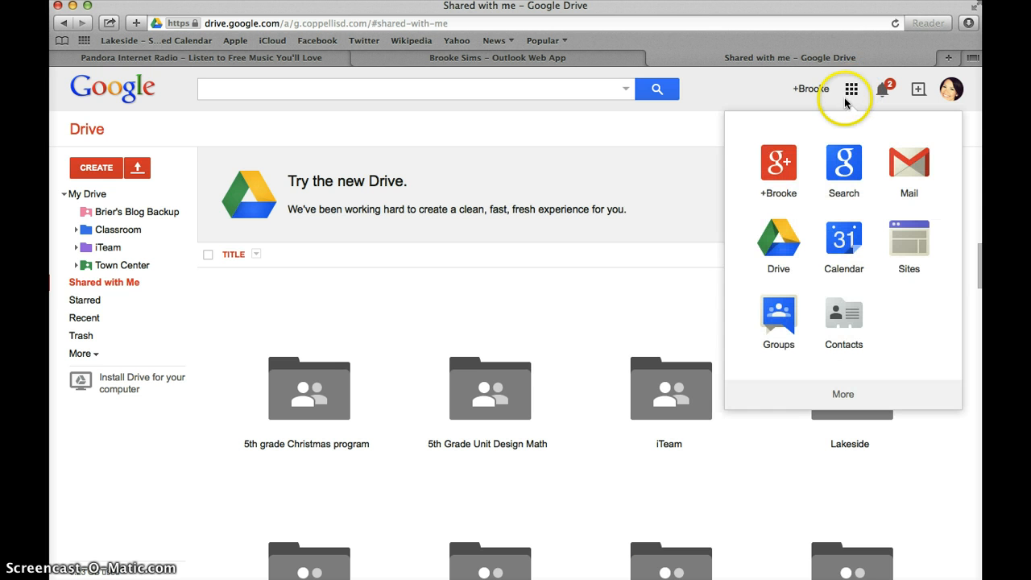
click(786, 242)
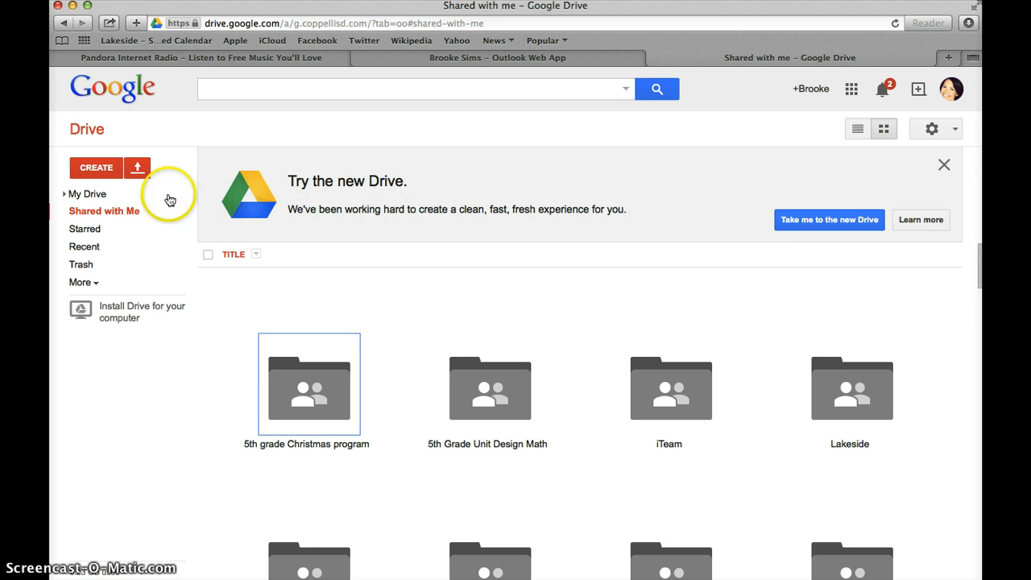
click(96, 169)
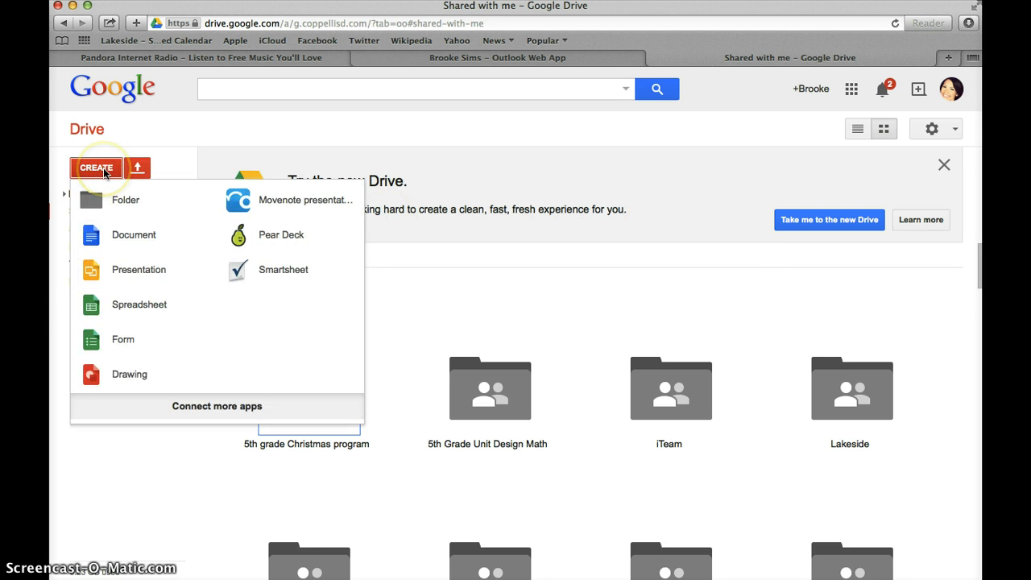
click(96, 340)
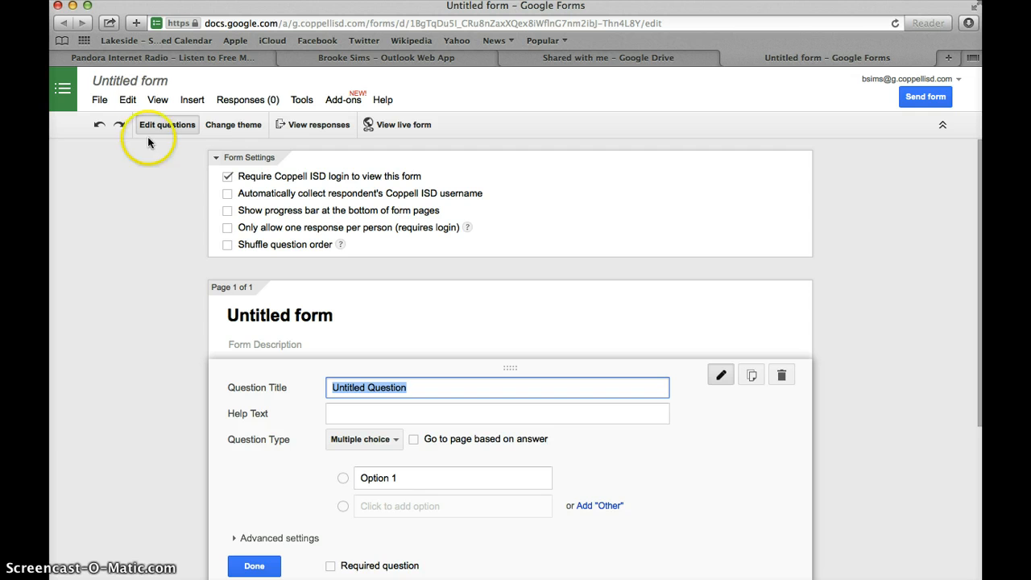
- Rename the untitled form as "Mock Election"
click(159, 81)
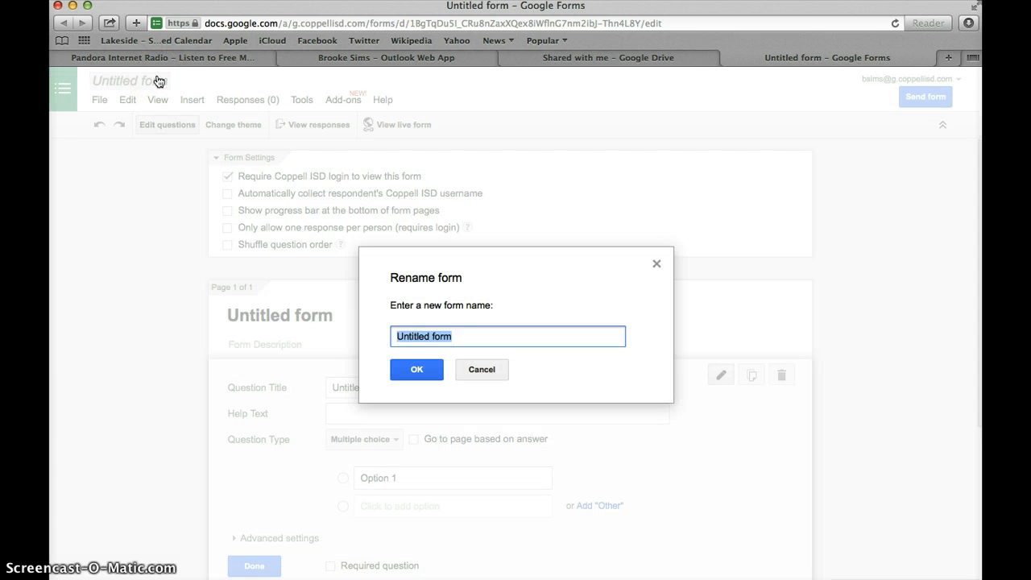
text(Mock)
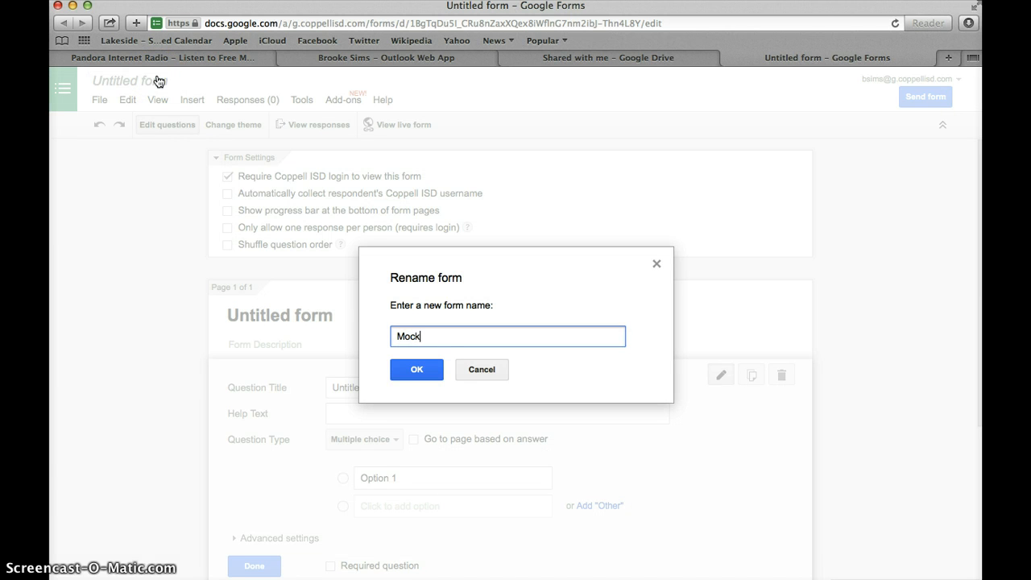
text( Election)
click(416, 379)
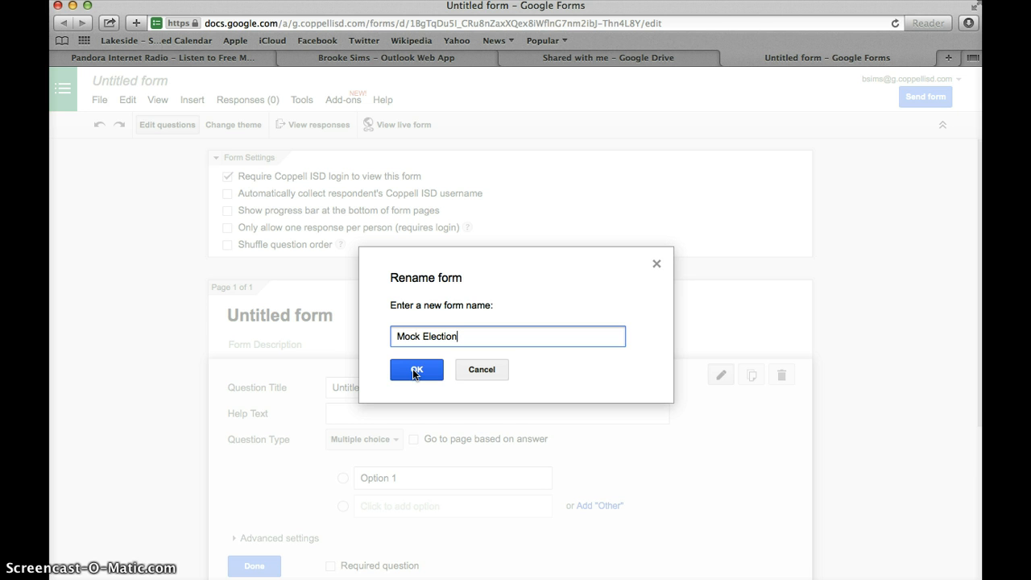
click(414, 370)
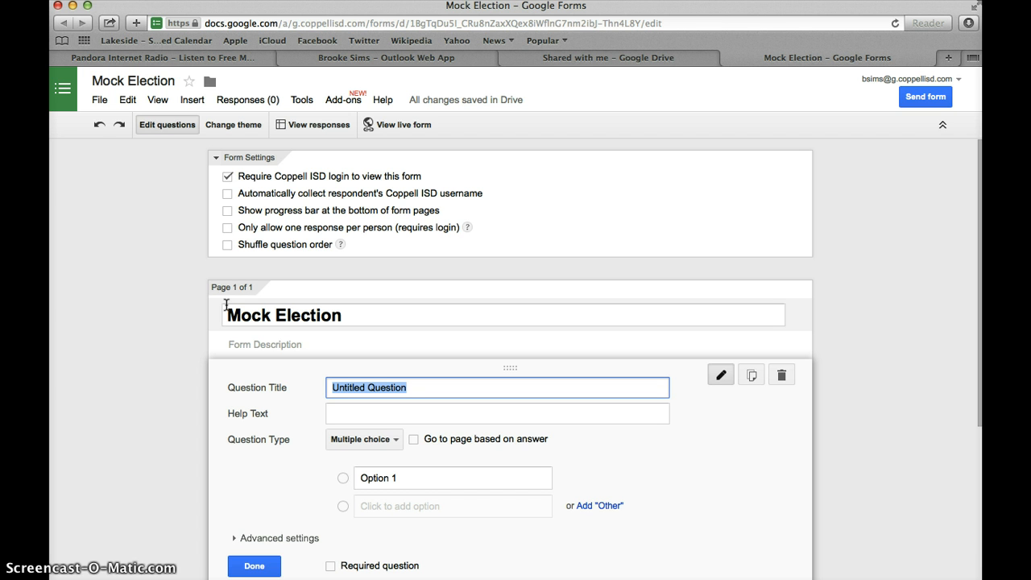
- Turn off the Coppell ISD login requirement for viewing the form and accept making it accessible outside the district
click(227, 176)
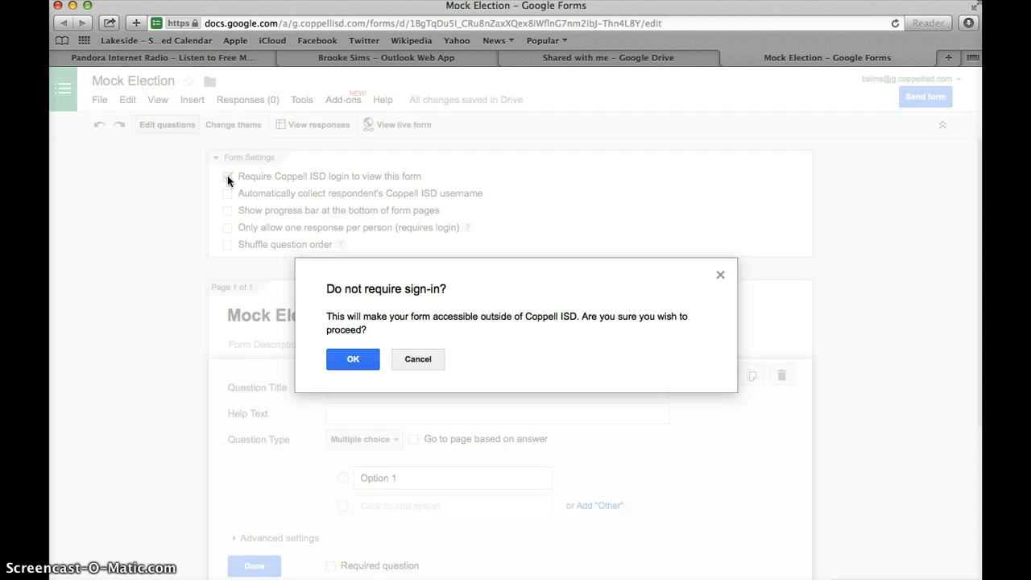
click(351, 361)
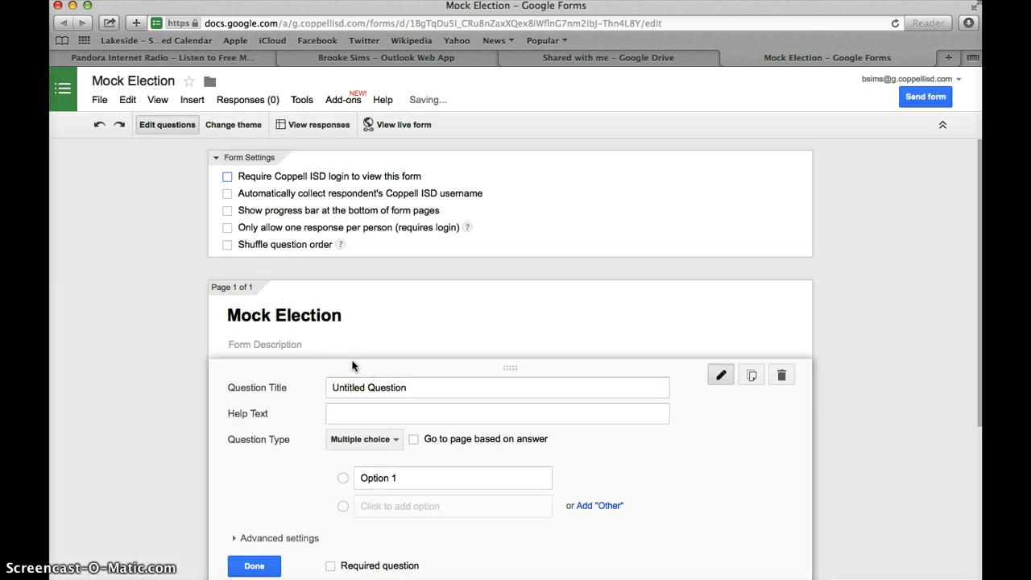
click(228, 194)
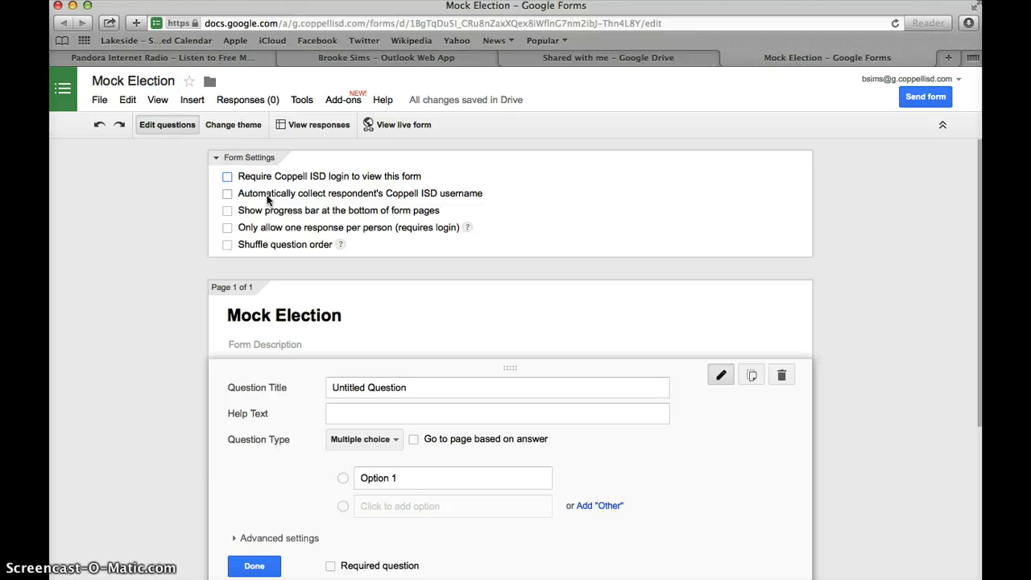
click(227, 211)
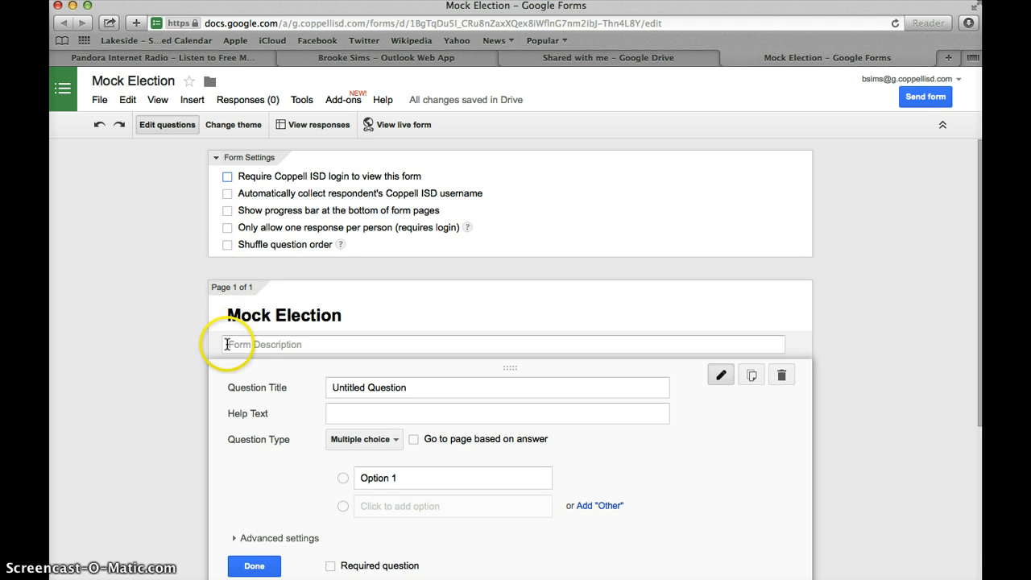
- Enter the form description "Please complete this form to vote for the candidate you think will do the best job in office."
scroll(231, 413, down, 4)
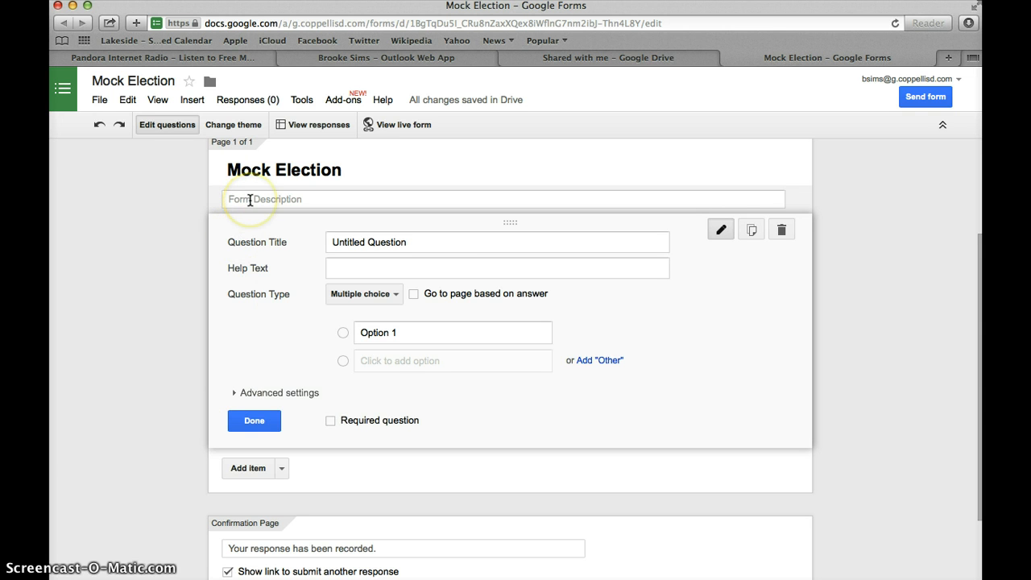
click(250, 200)
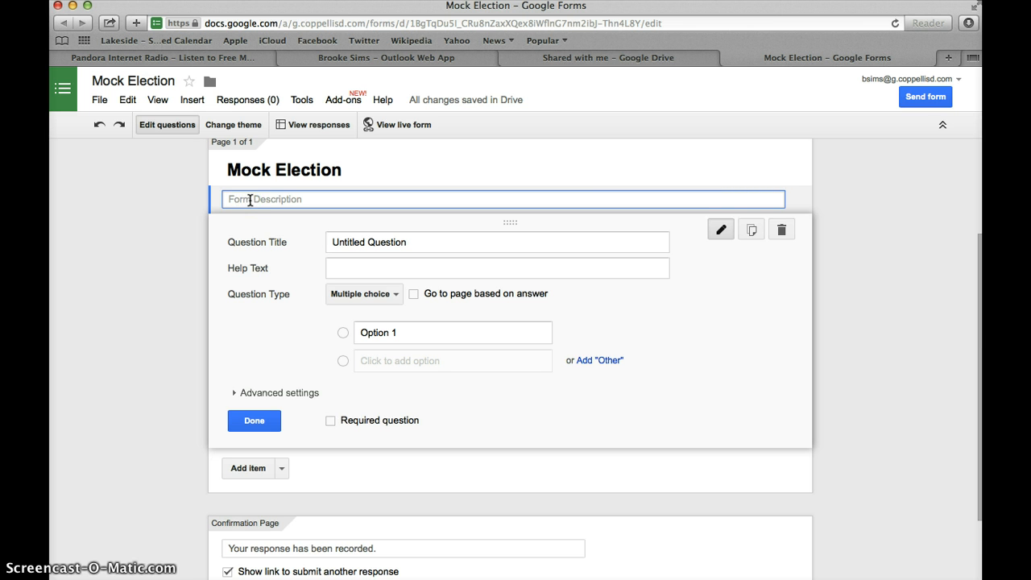
text(Please complete this form )
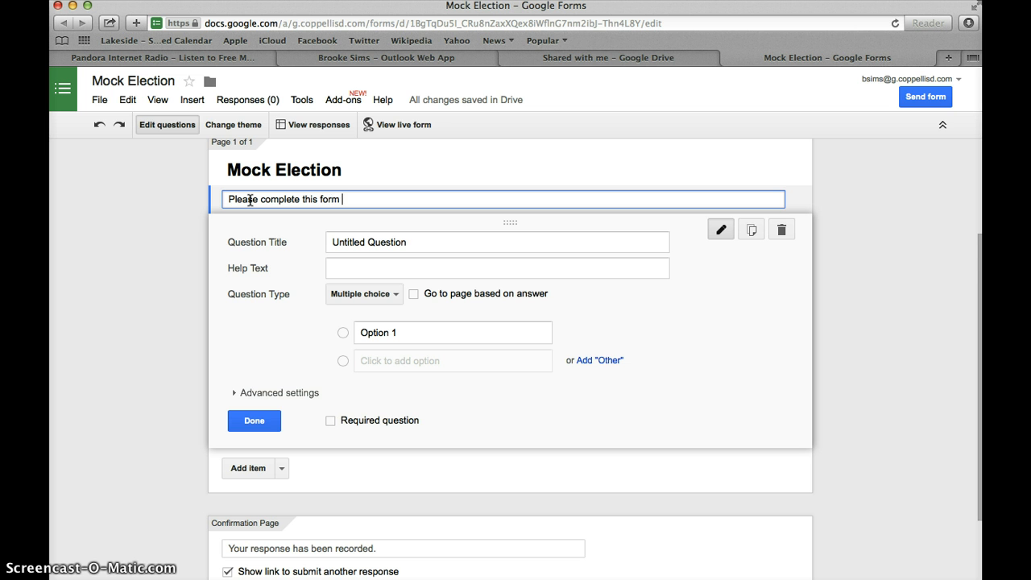
text(to vote for the ca)
key(BackSpace)
text(candia)
key(BackSpace)
text(date yo)
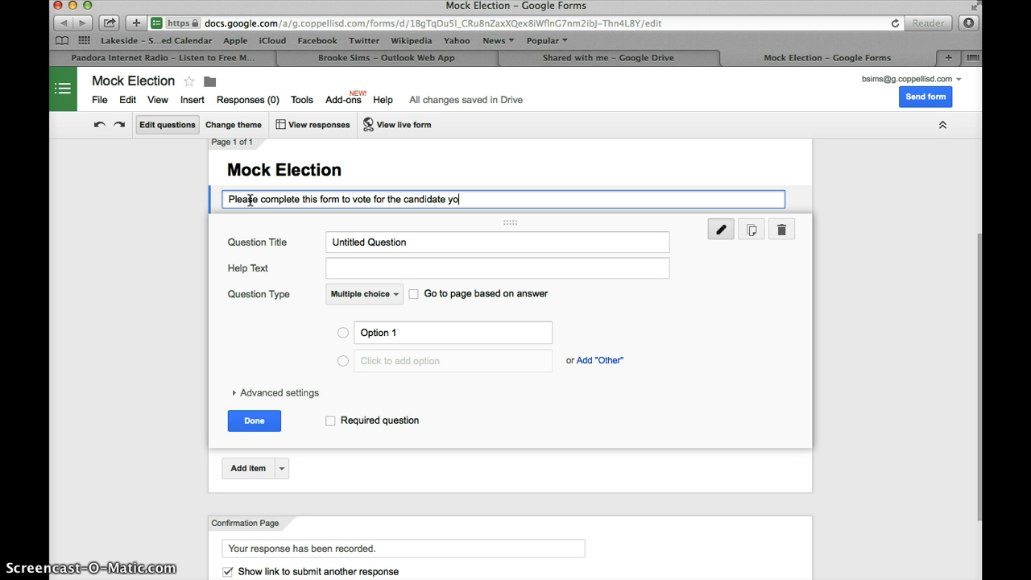
text(u think will do the best job i)
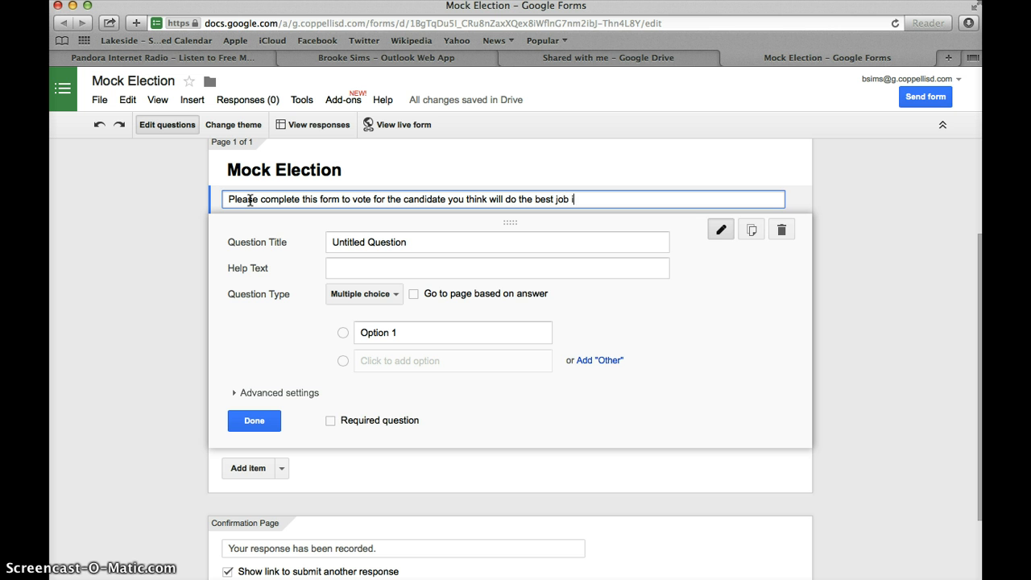
text(n office.)
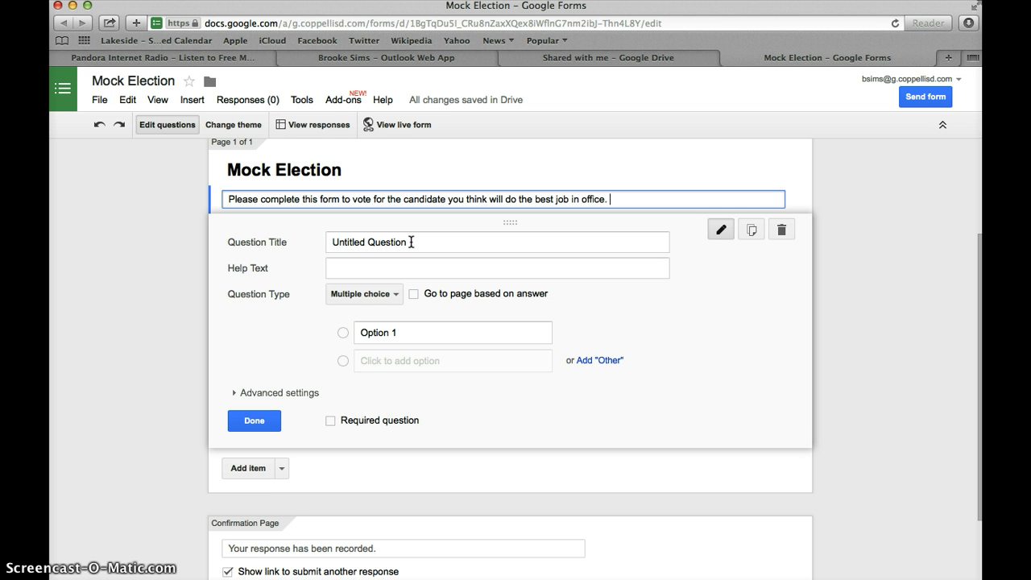
- Replace the first question's title with "Who is your teacher?"
click(411, 242)
drag(410, 242, 340, 233)
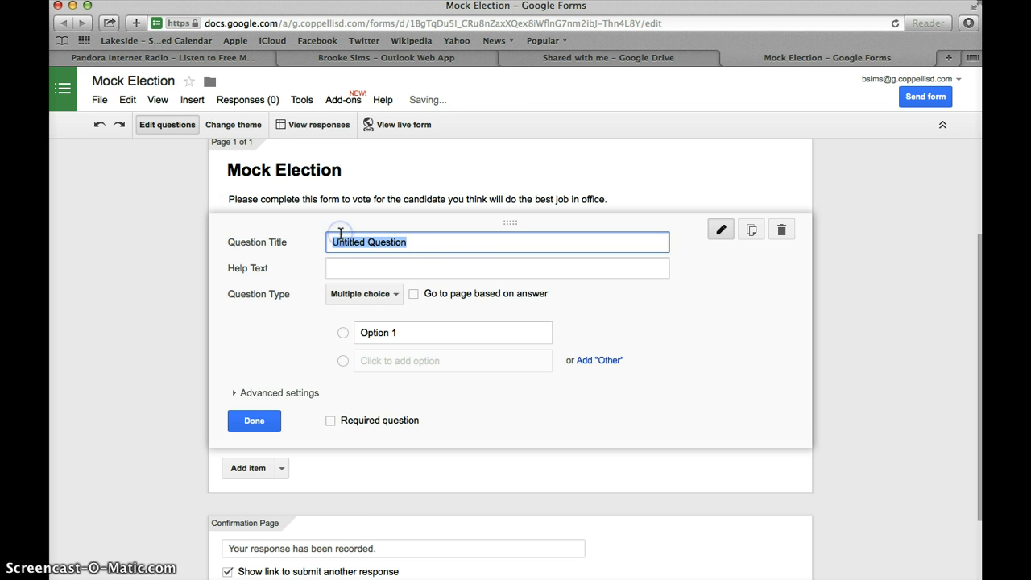
text(Wh)
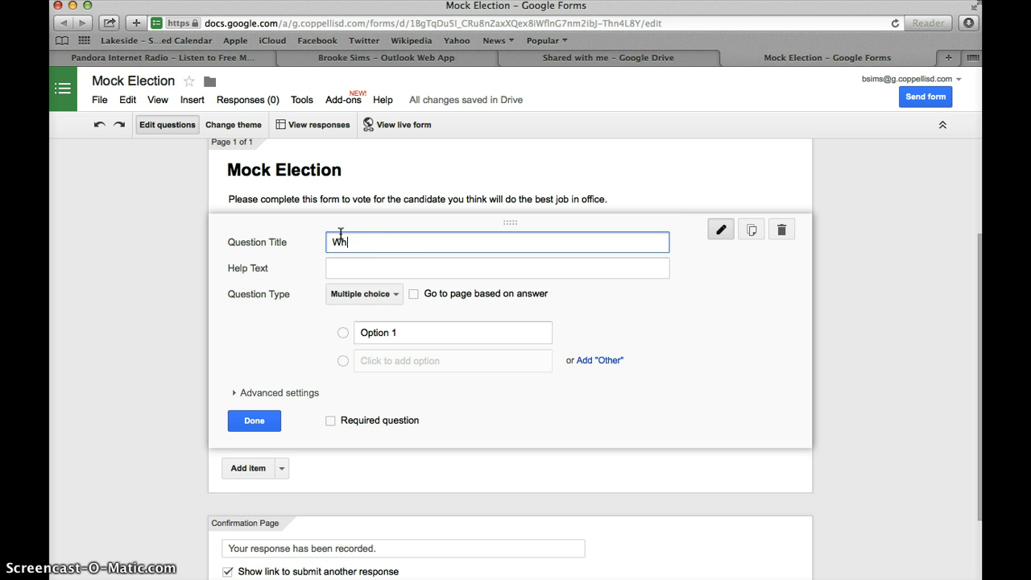
text(o)
key(BackSpace)
key(BackSpace)
text(ho is your teacher?)
key(Tab)
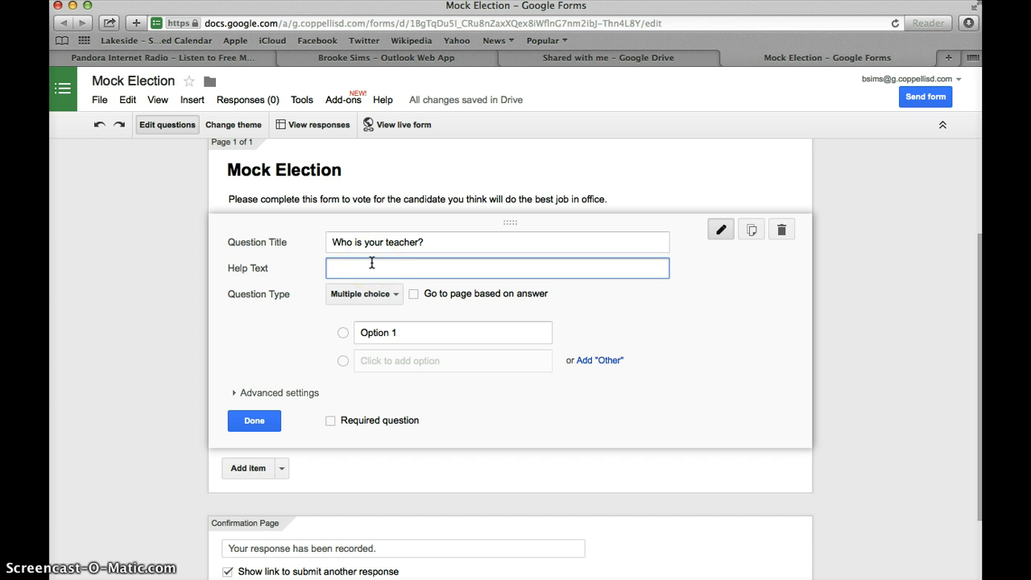
- Keep the teacher question as multiple choice and enter three teachers' surnames as its answer options
click(367, 295)
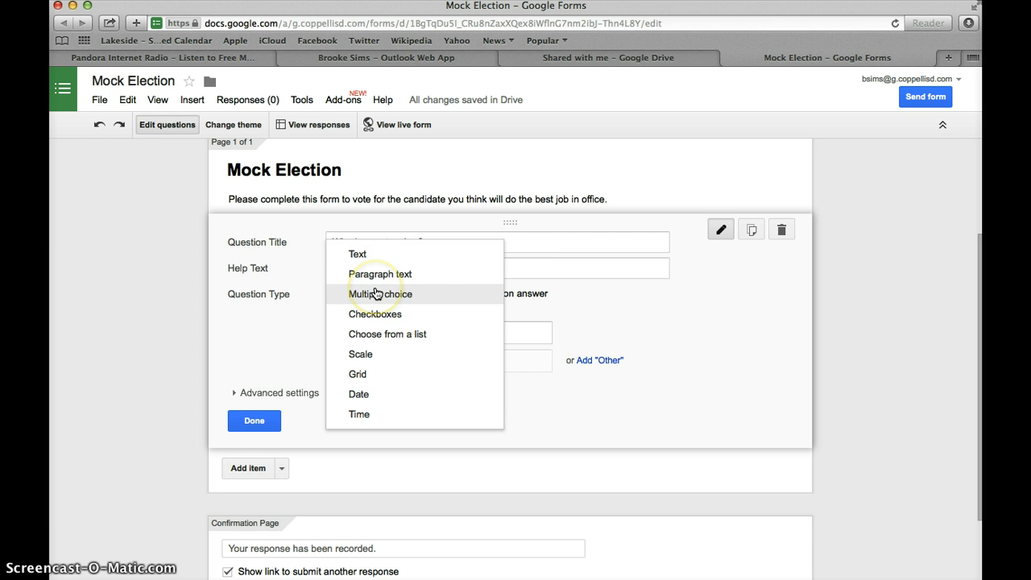
click(376, 293)
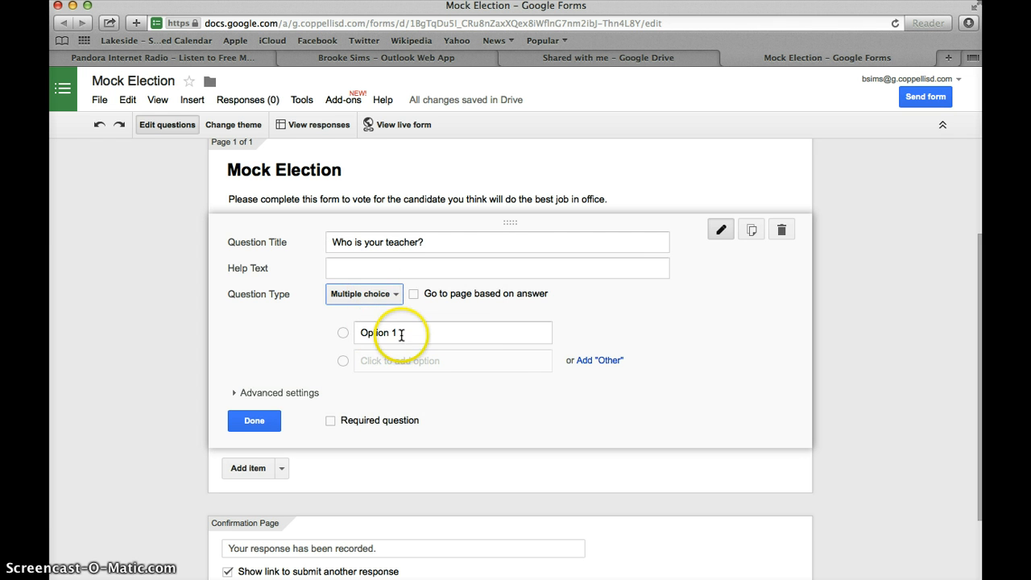
click(400, 334)
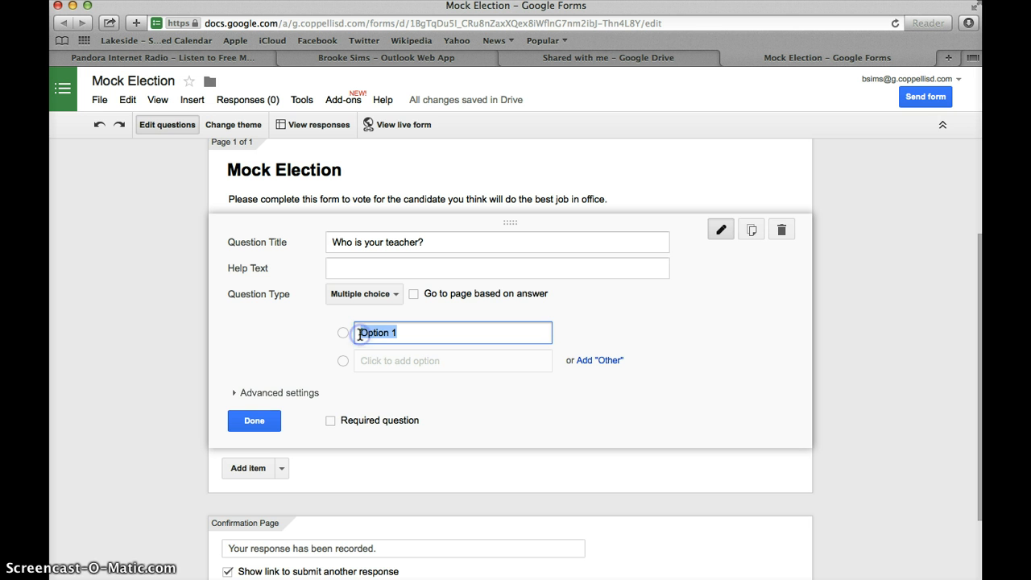
text(Denton)
key(Return)
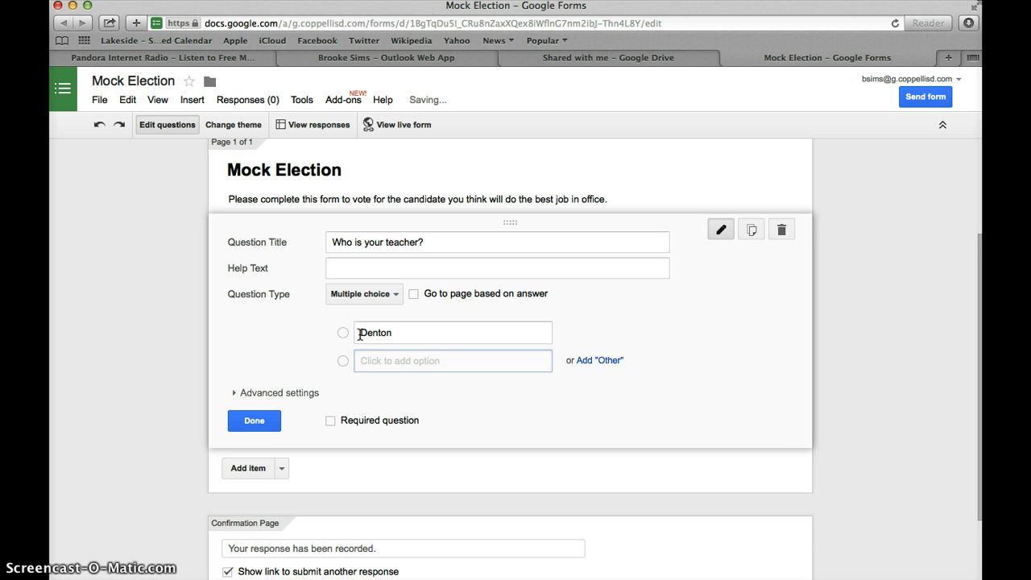
text(Baker)
key(Return)
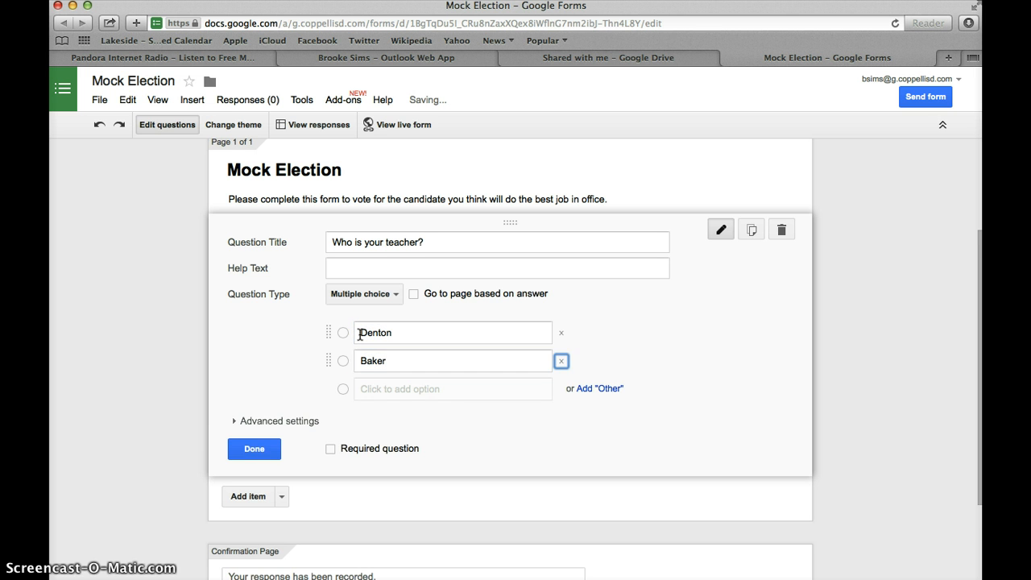
text(V)
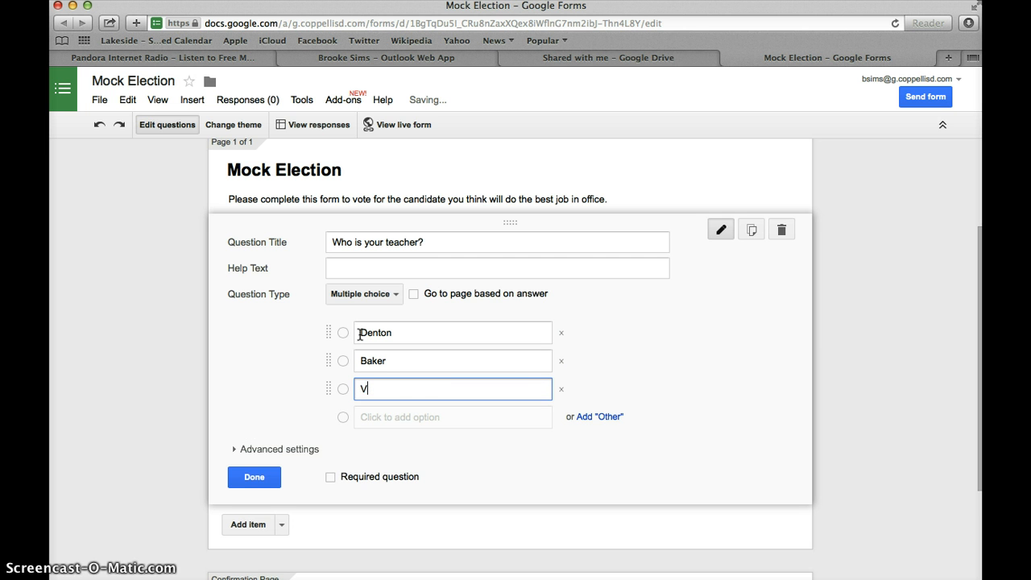
text(anic)
key(BackSpace)
text(nicek)
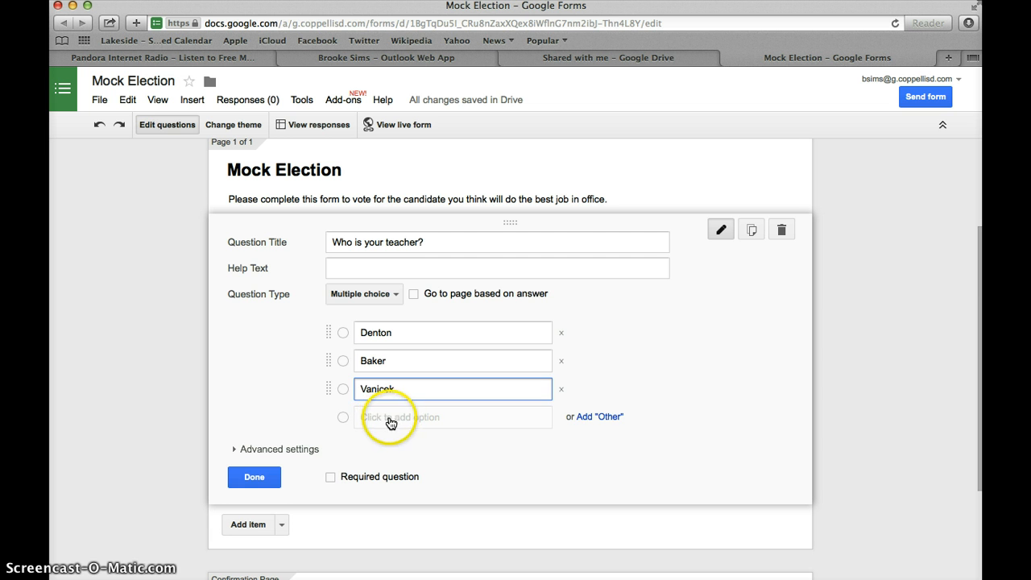
- Reorder the teacher options alphabetically and finish the question as a required one
drag(327, 391, 328, 322)
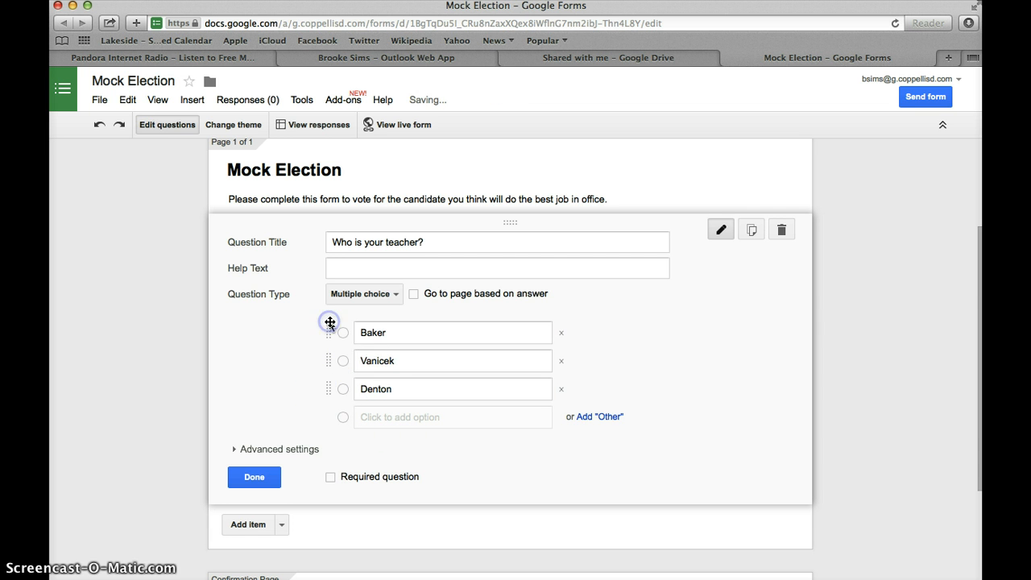
drag(330, 387, 329, 361)
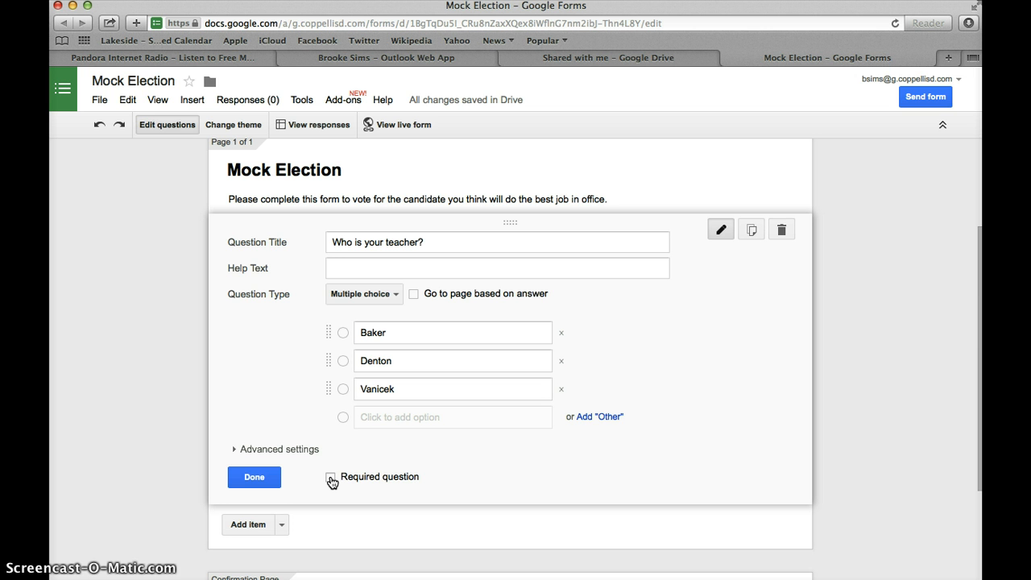
click(330, 477)
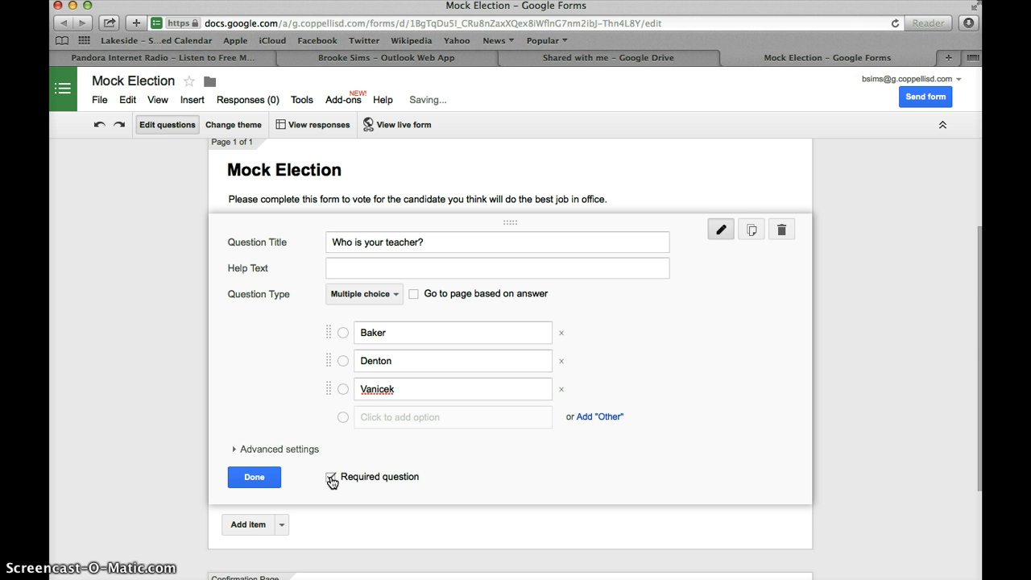
click(253, 477)
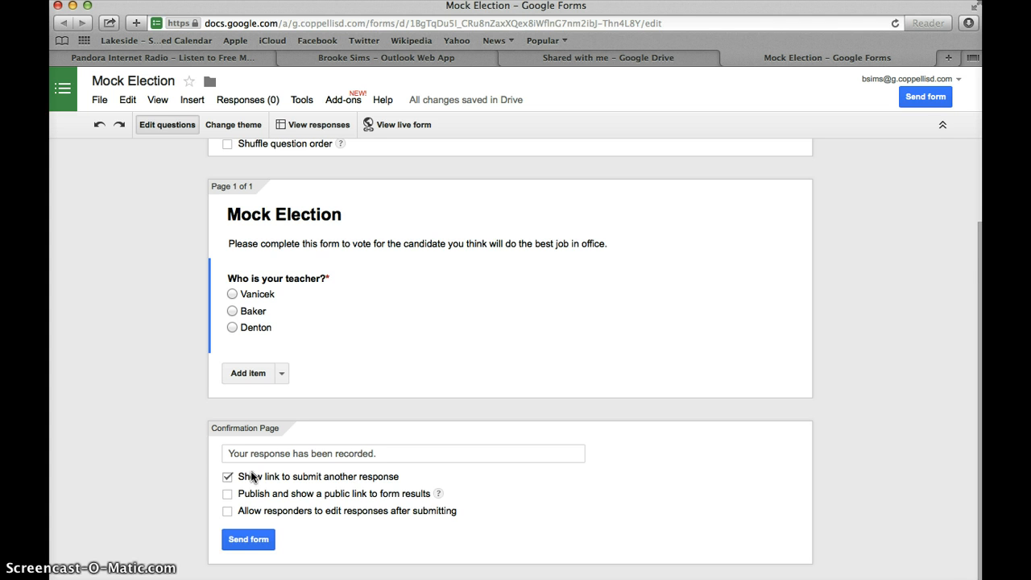
- Add a choose-from-a-list question titled "Who is the best candidate for this position?" below the teacher question
click(282, 374)
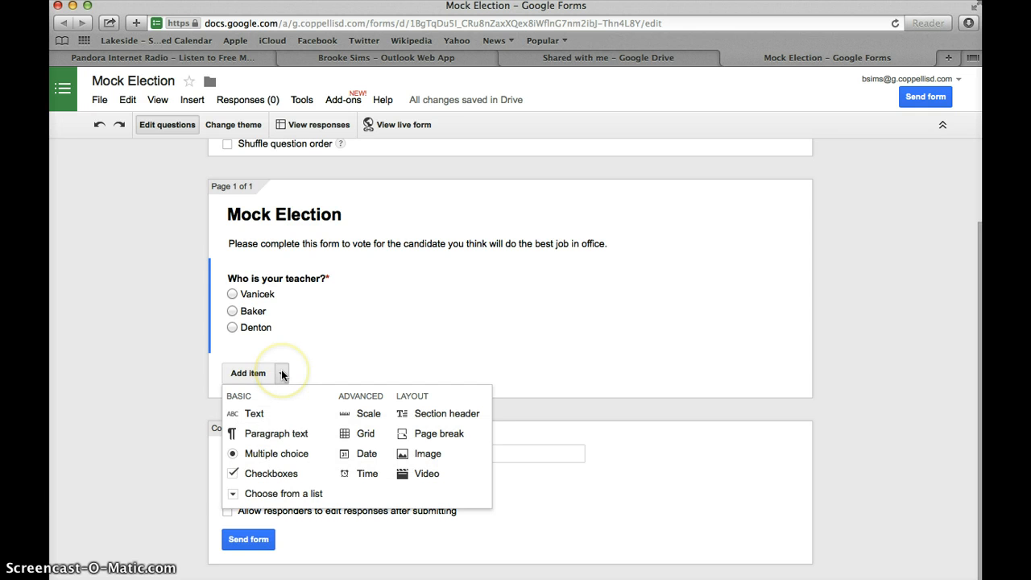
click(284, 494)
text(Who )
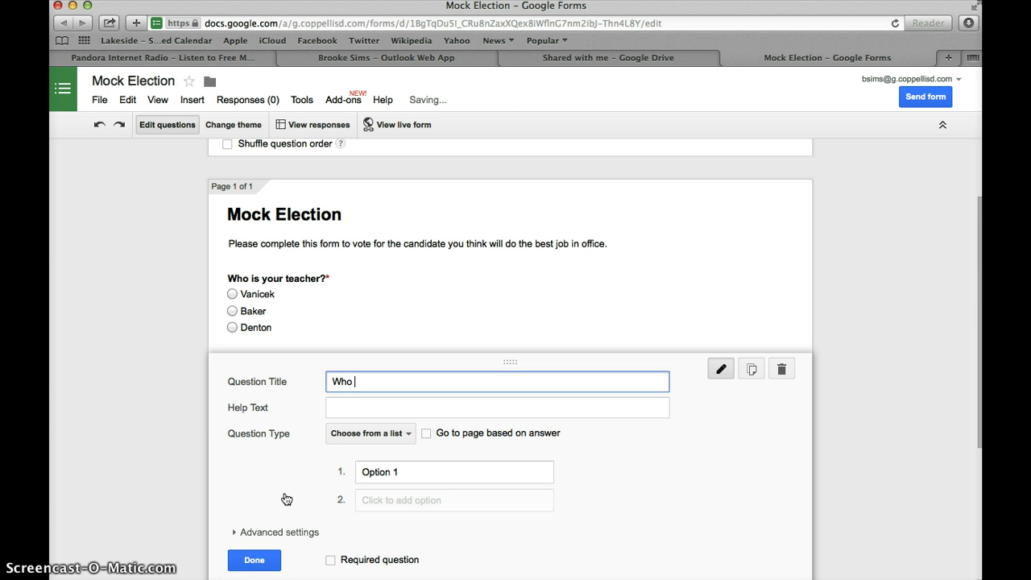
text(is)
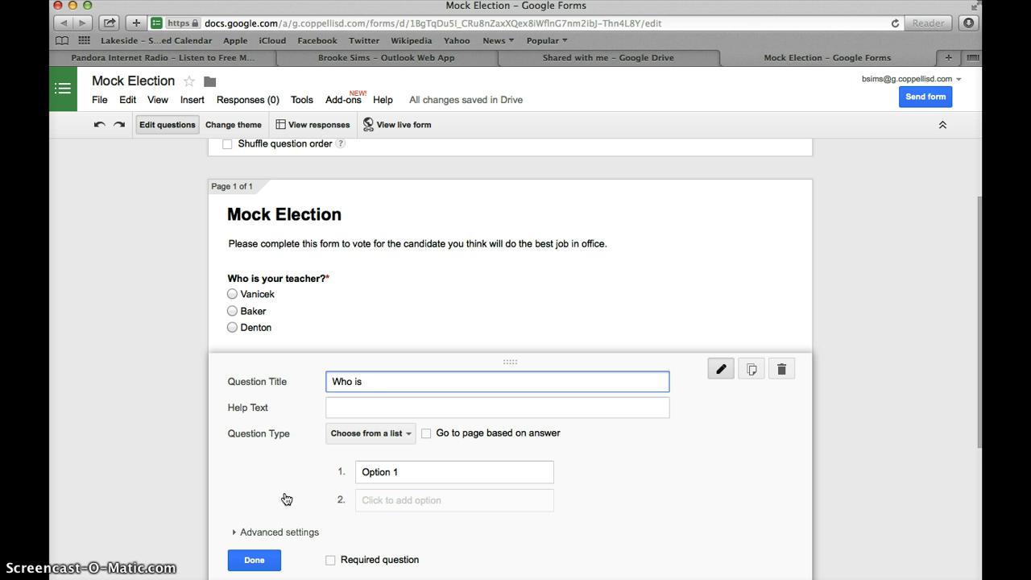
text( the best candia)
text(date)
text( for this )
text(position?)
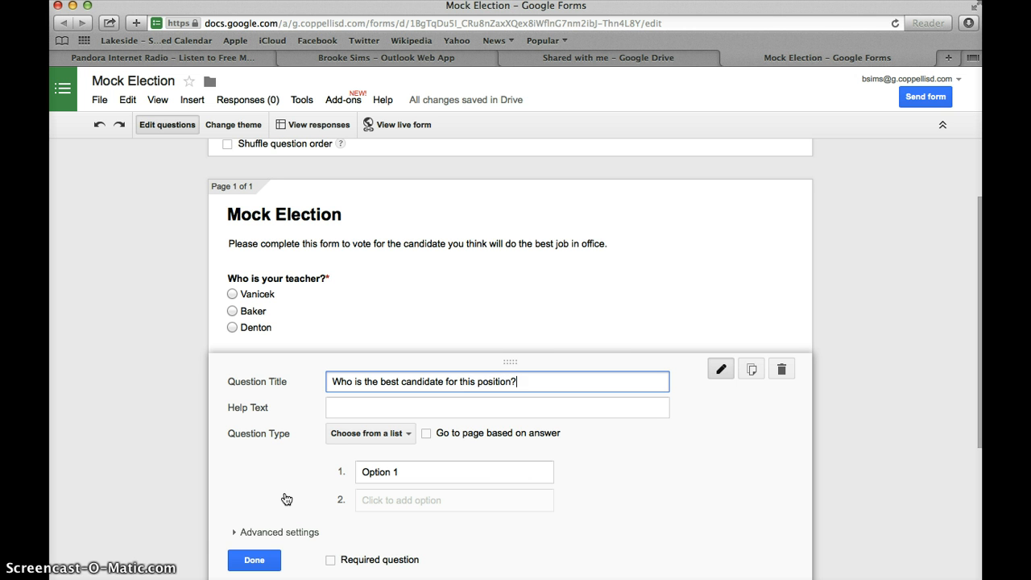
key(Tab)
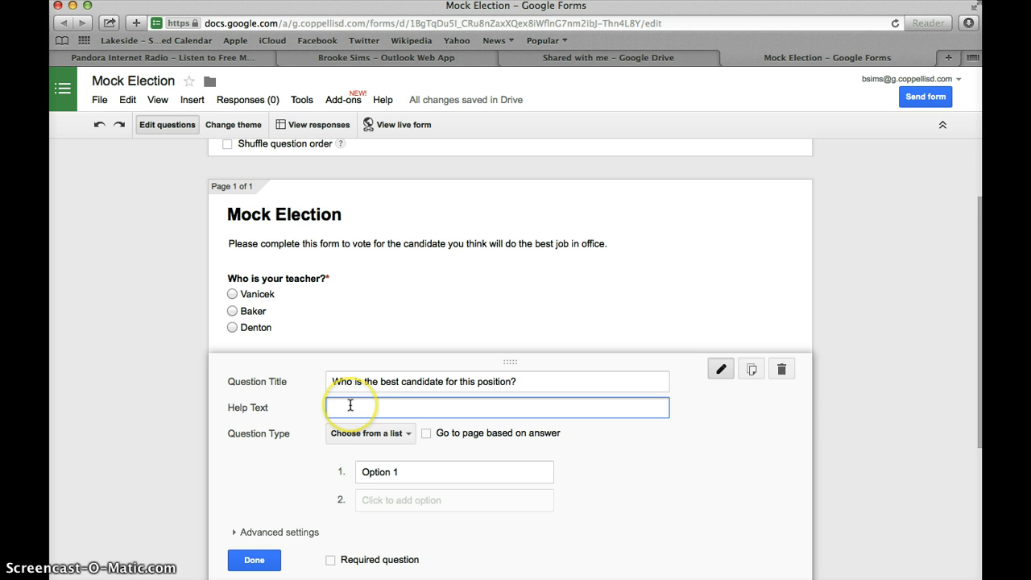
- Enter "Obama" and "Bush" as the answer options of the candidate question
click(405, 476)
drag(405, 476, 395, 473)
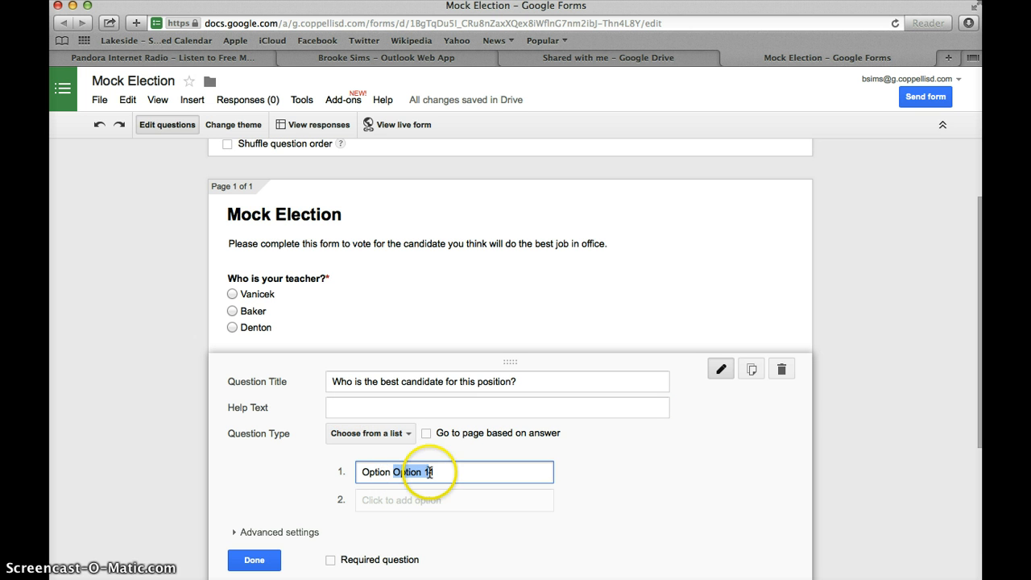
triple_click(435, 472)
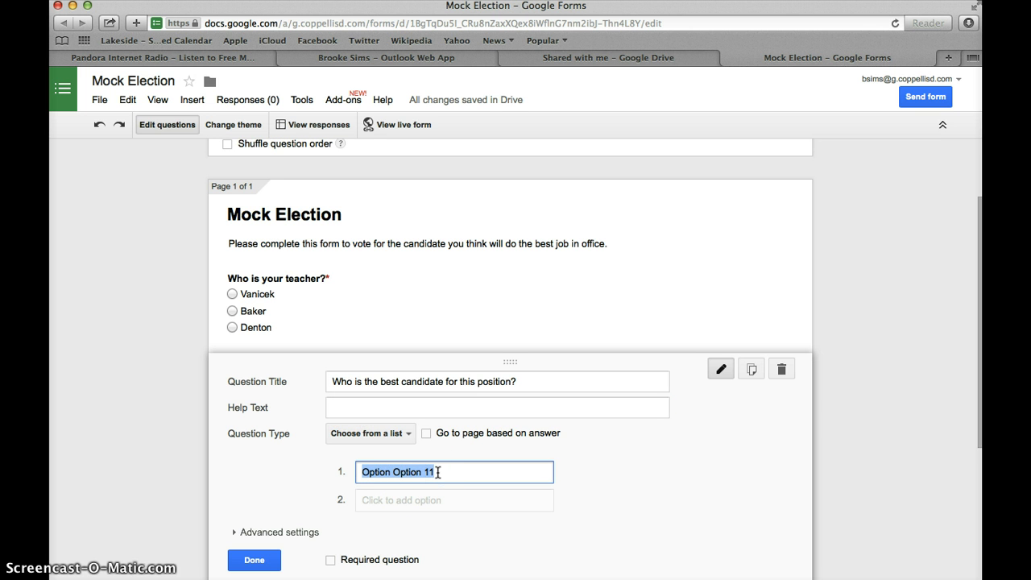
text(Obama)
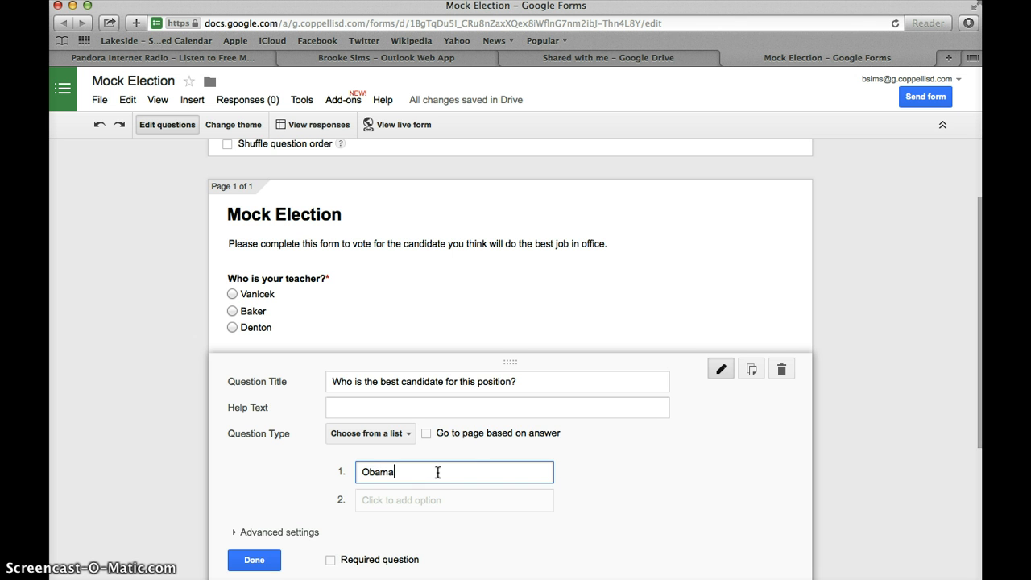
key(Return)
text(Bush)
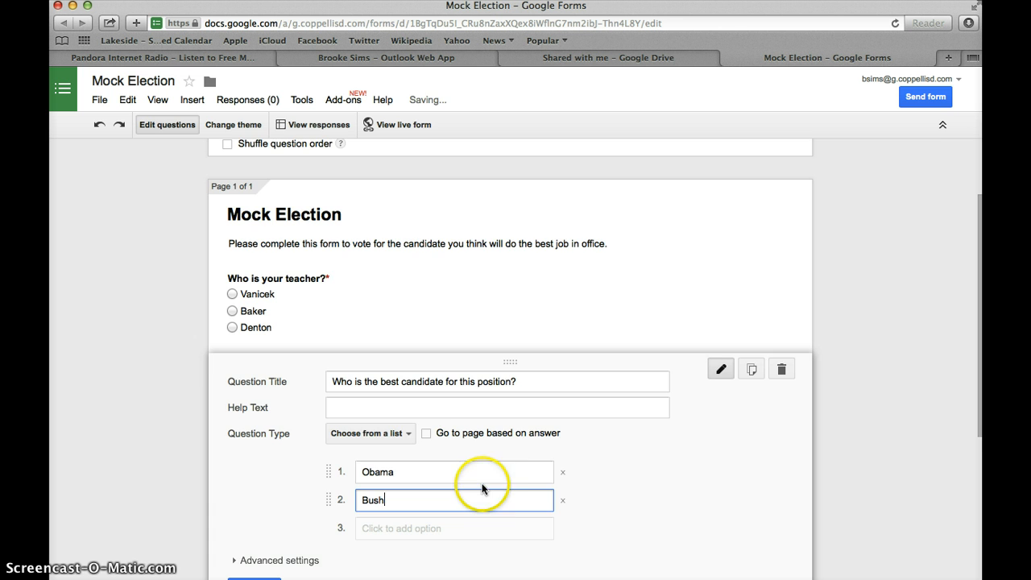
- Make the candidate question required and finish editing it
scroll(503, 496, down, 3)
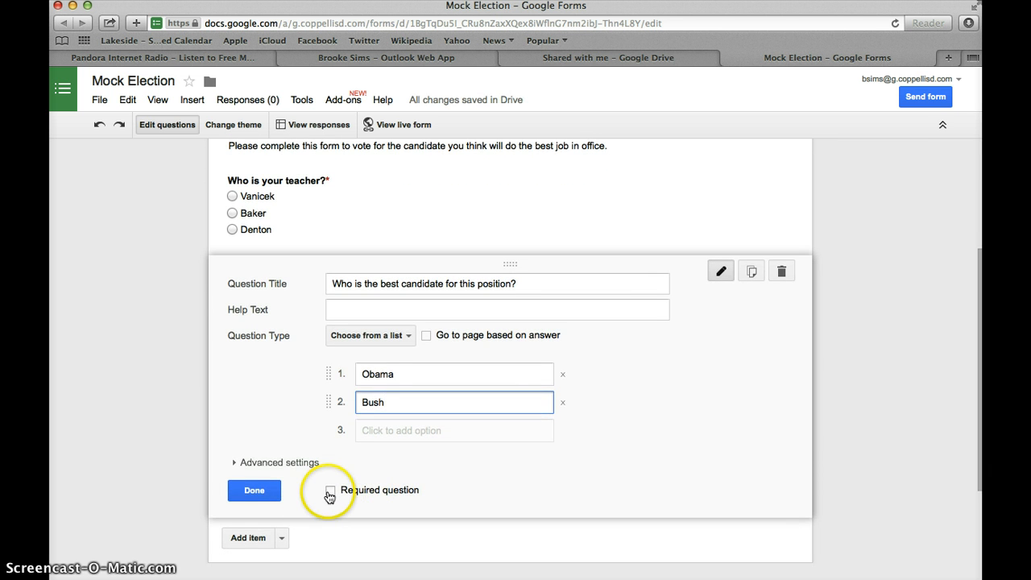
click(330, 489)
click(259, 493)
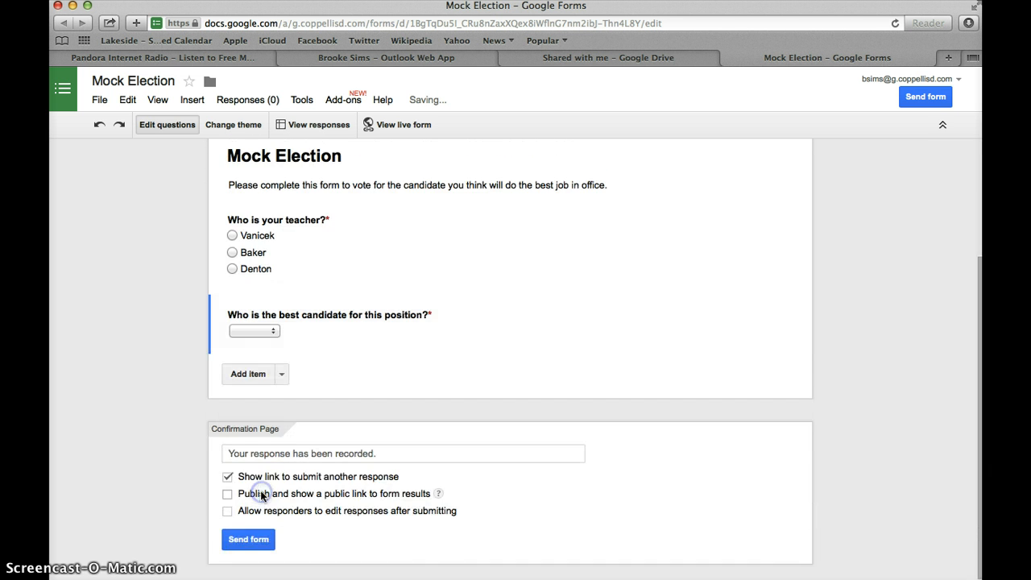
click(275, 335)
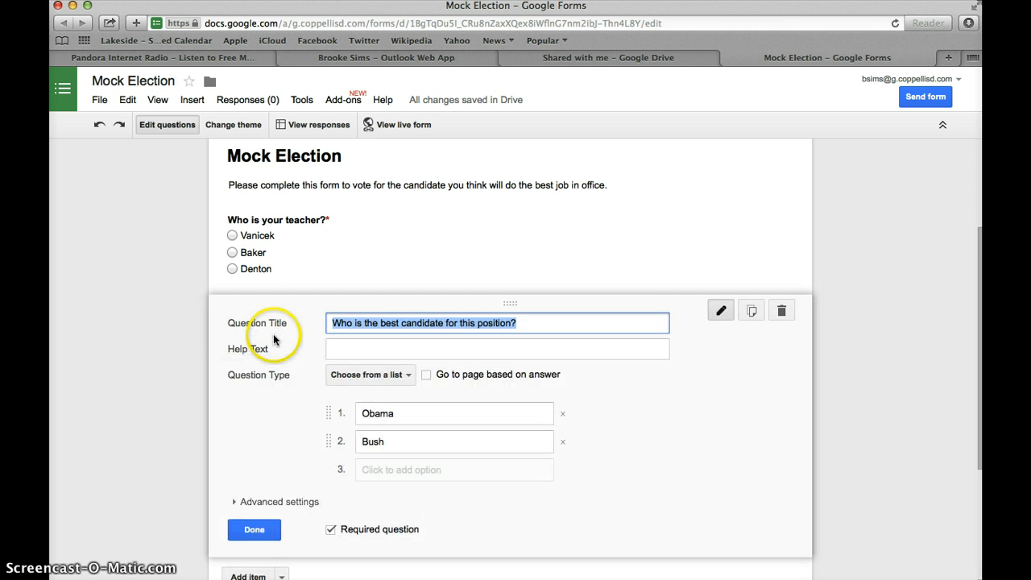
click(253, 530)
click(274, 331)
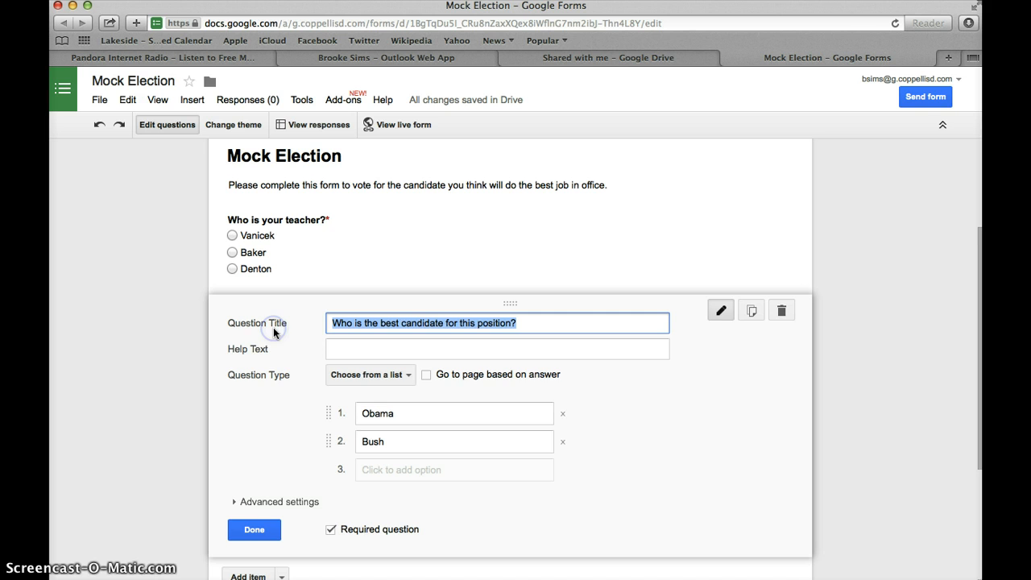
click(262, 530)
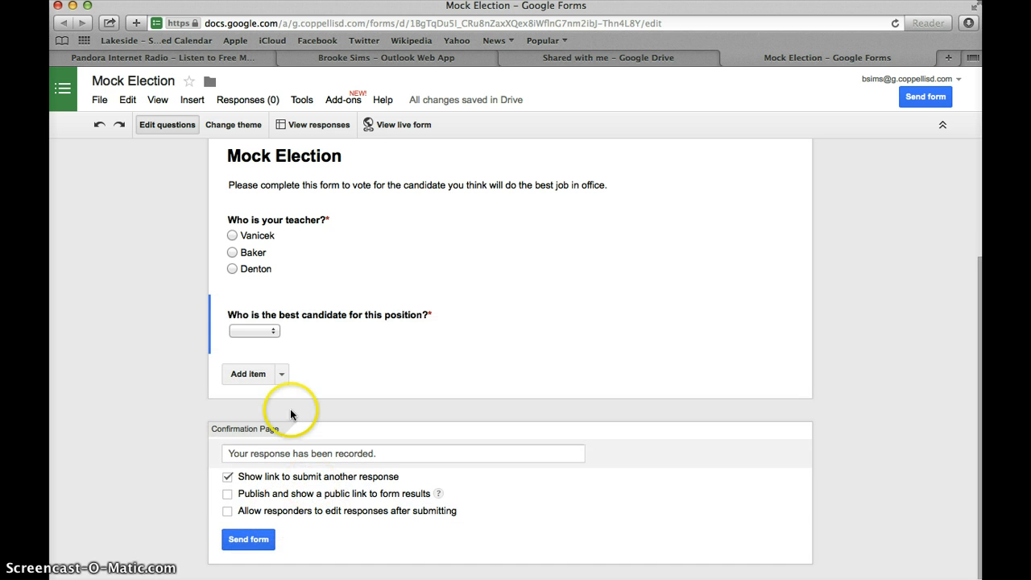
click(274, 333)
click(198, 379)
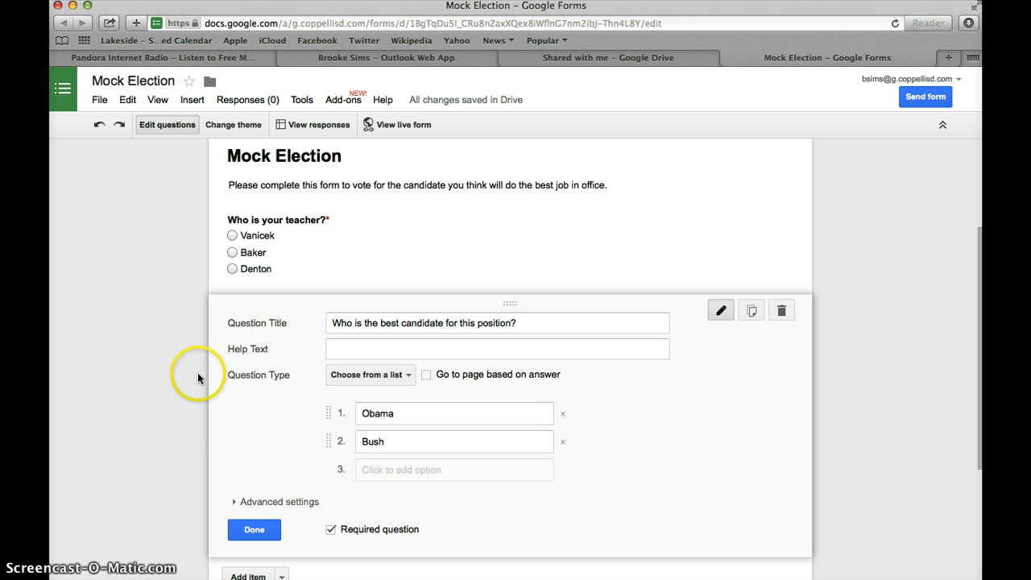
click(254, 529)
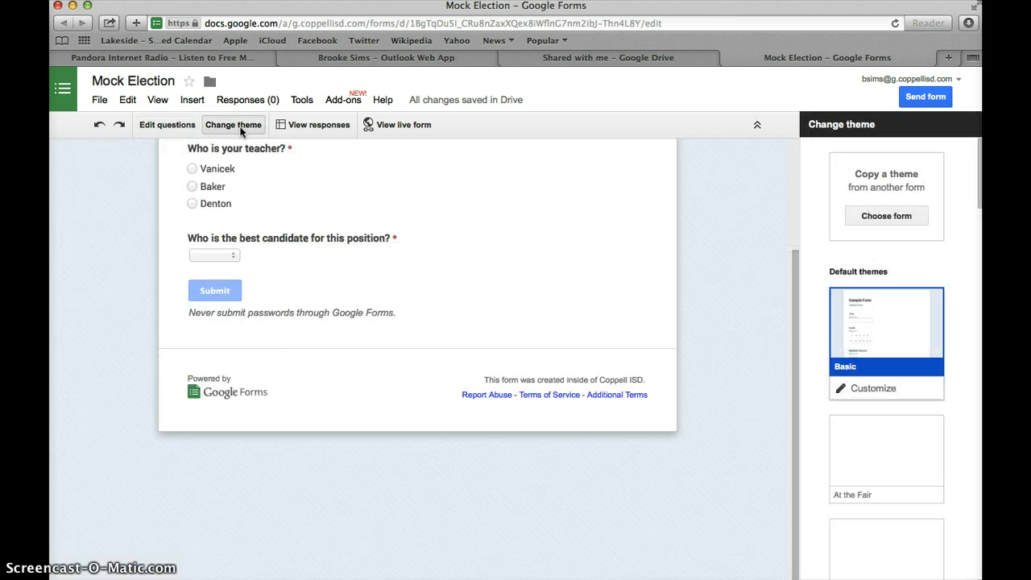
- Change the form's theme to Pennant Banner
click(240, 131)
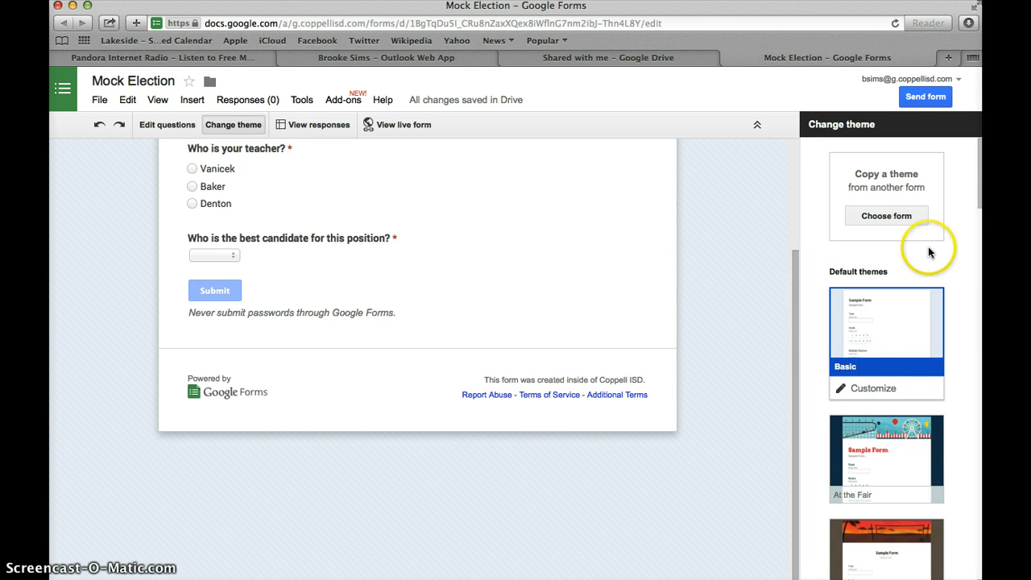
scroll(898, 353, down, 3)
scroll(898, 353, down, 12)
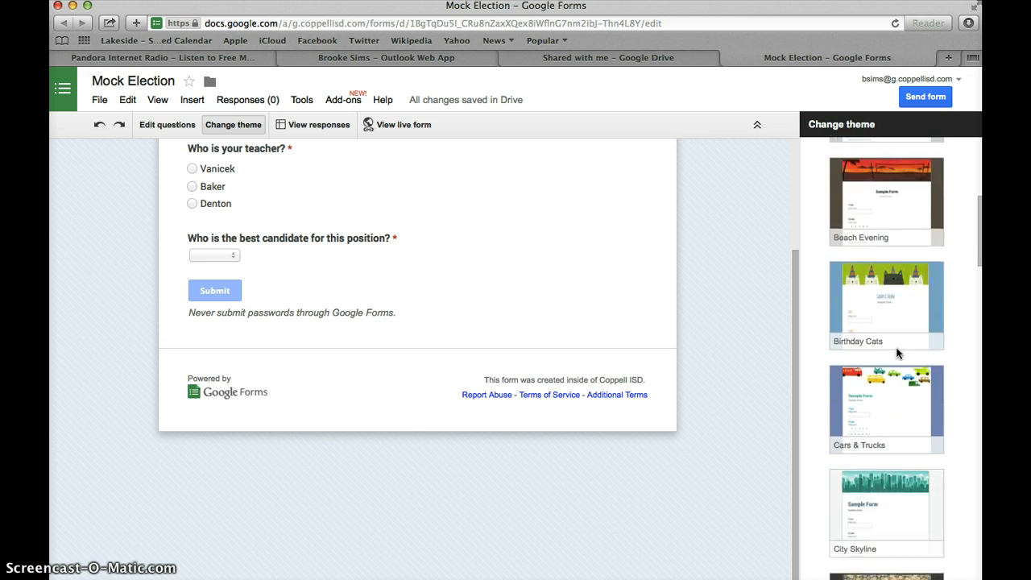
scroll(898, 353, down, 8)
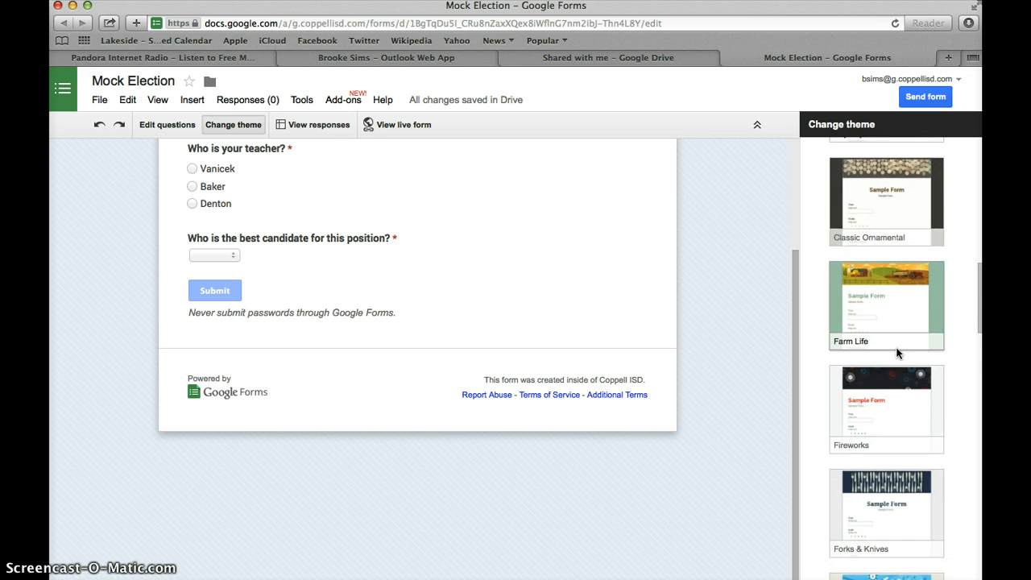
scroll(862, 455, down, 9)
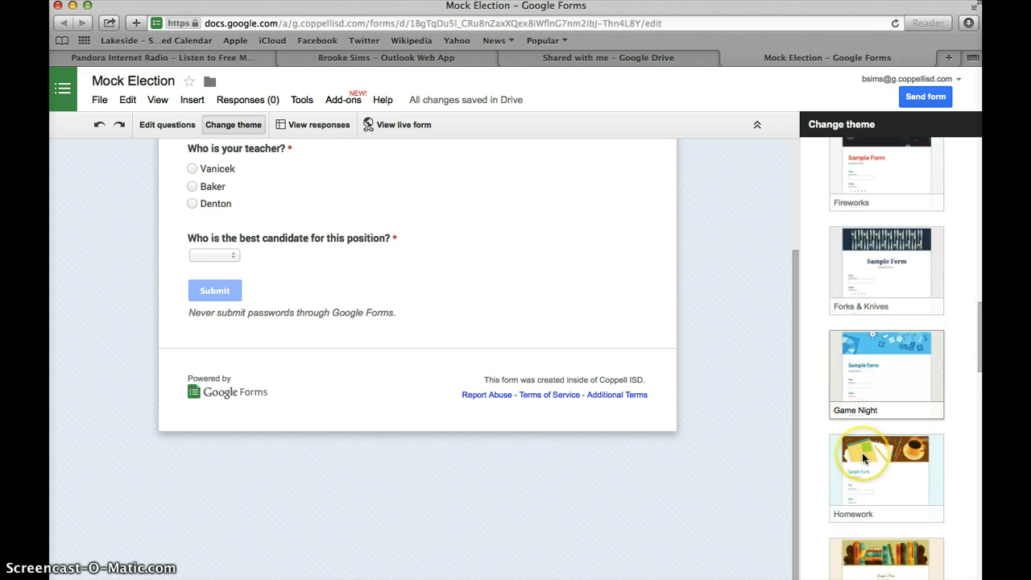
scroll(862, 456, down, 4)
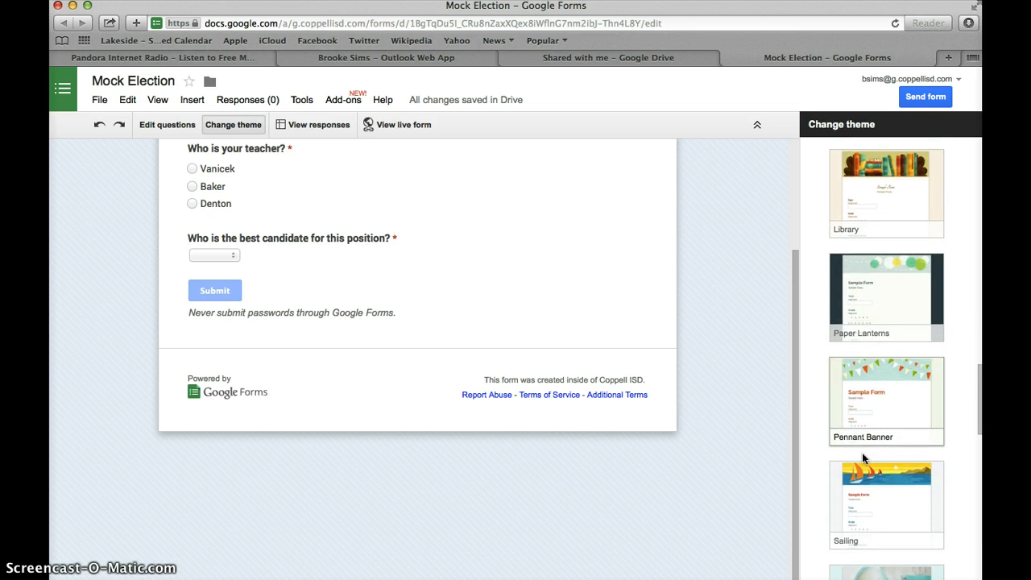
click(872, 295)
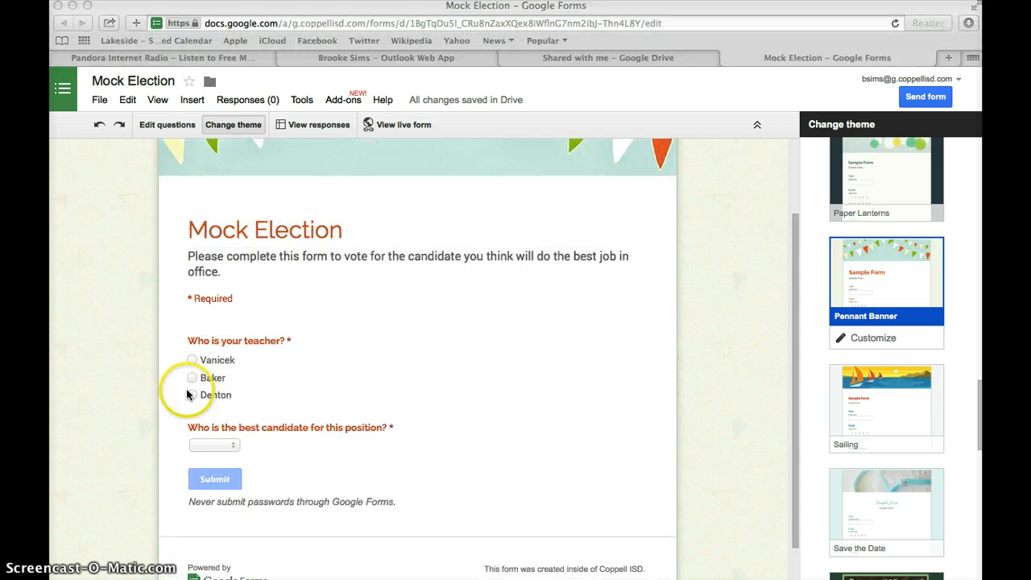
scroll(187, 395, down, 1)
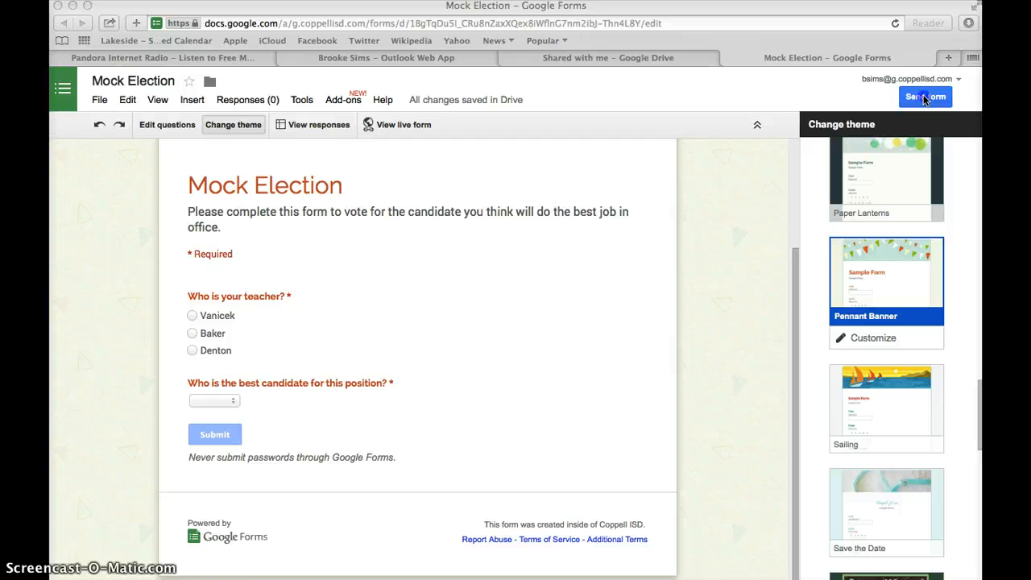
- Copy the form's share link from the sending options and close the dialog
click(925, 98)
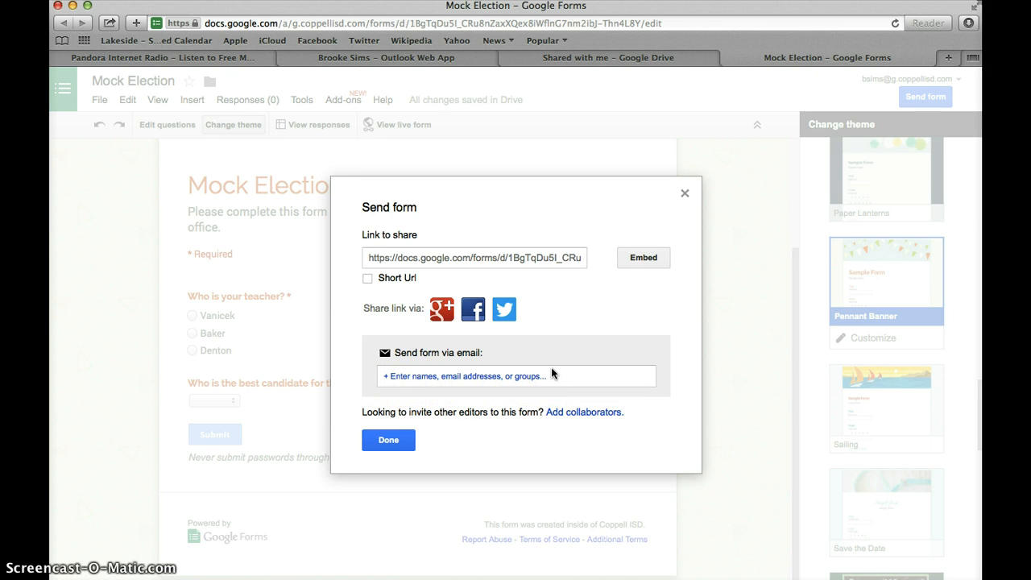
click(488, 257)
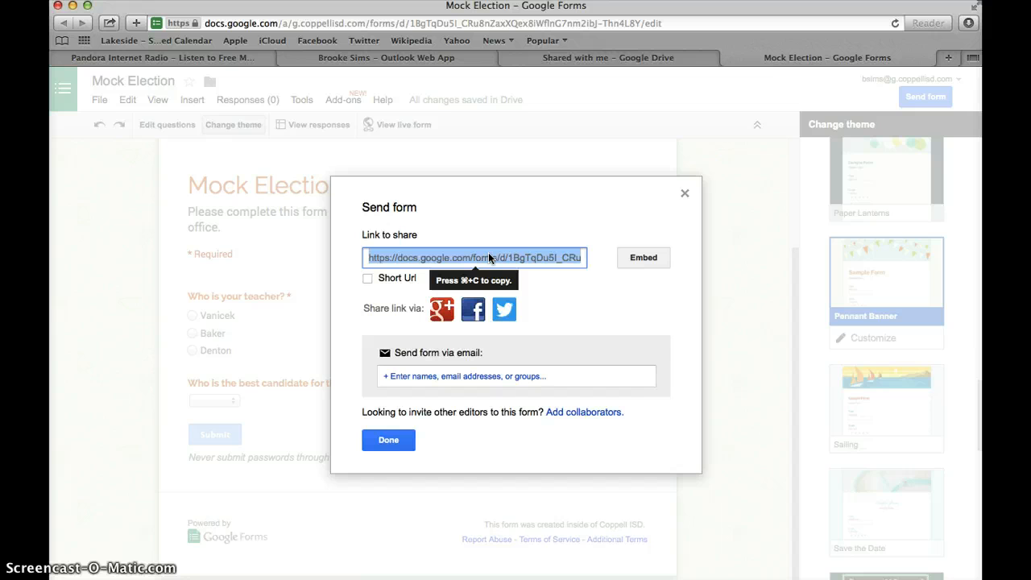
click(388, 440)
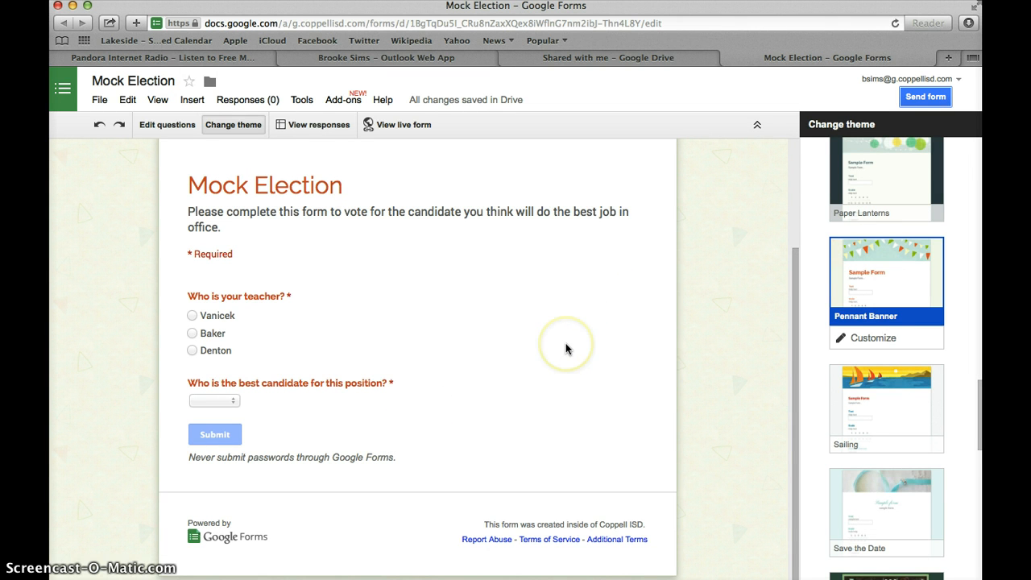
click(914, 98)
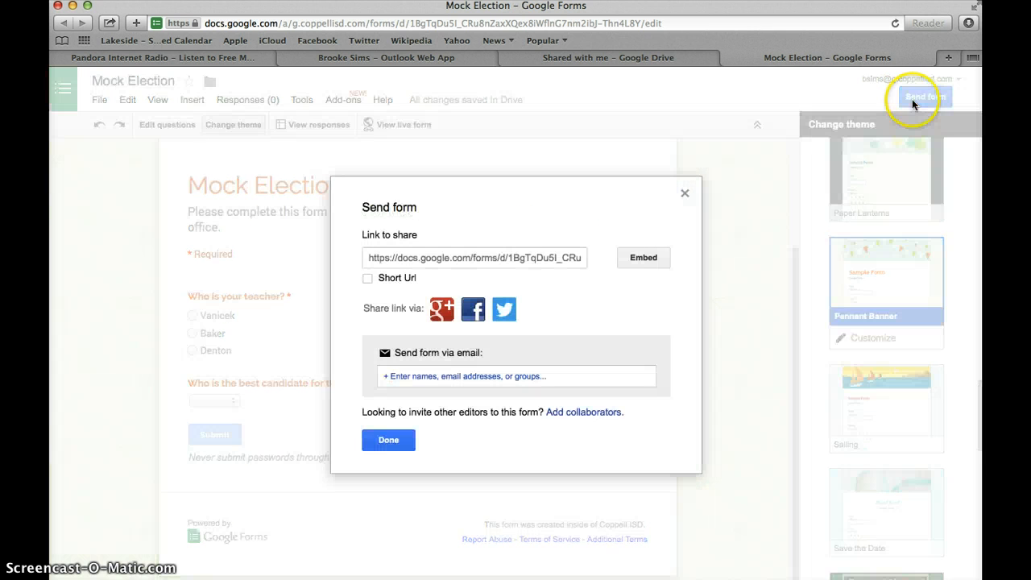
click(494, 259)
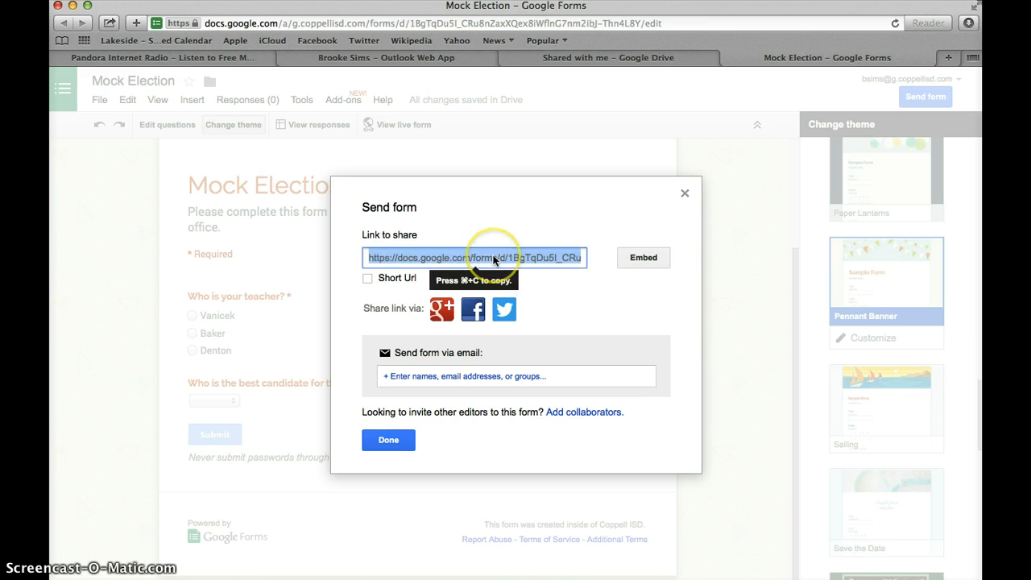
click(388, 441)
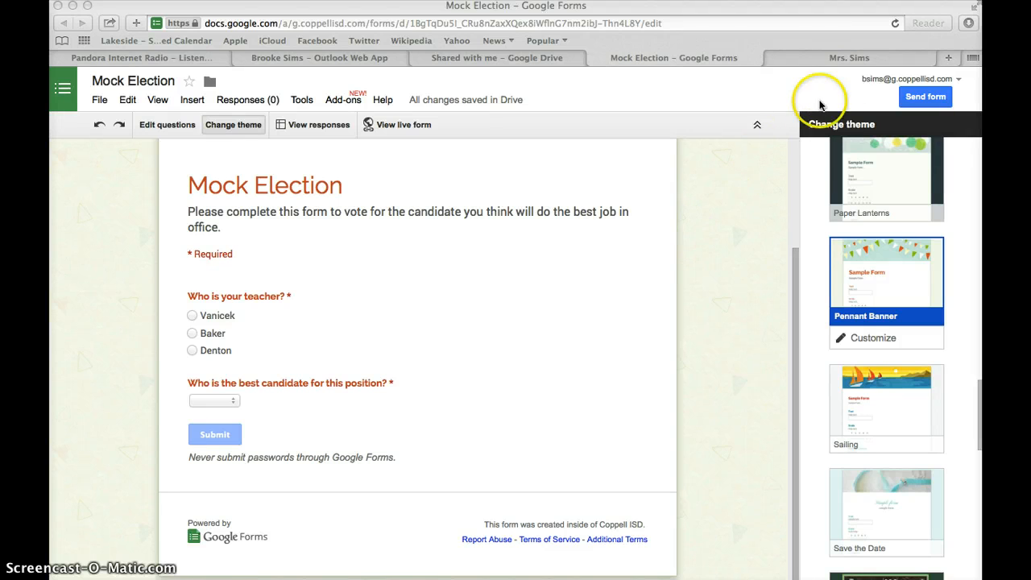
- Switch to the class website, open its Welcome page for editing and insert two blank lines above the welcome paragraph
click(858, 58)
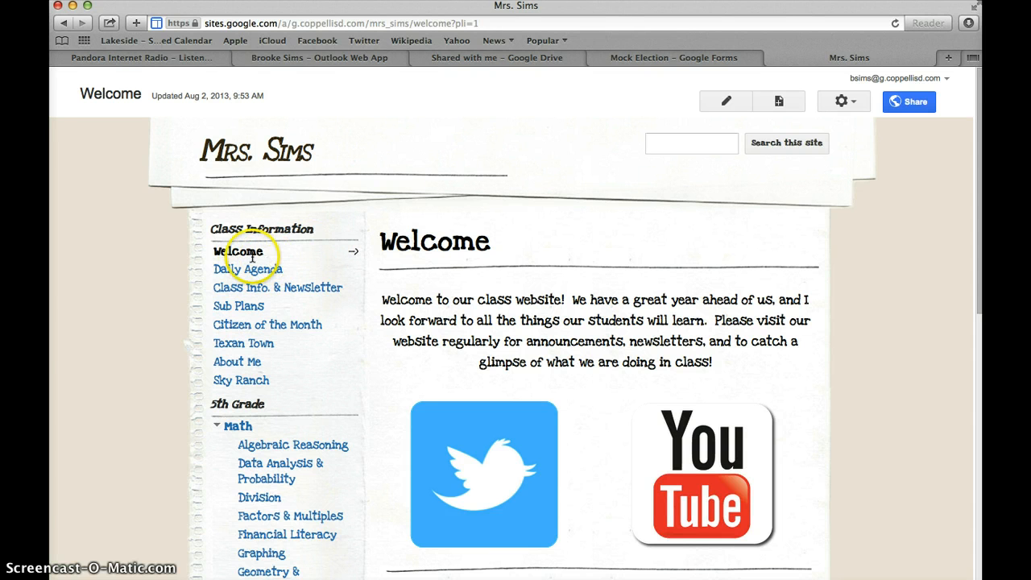
click(733, 99)
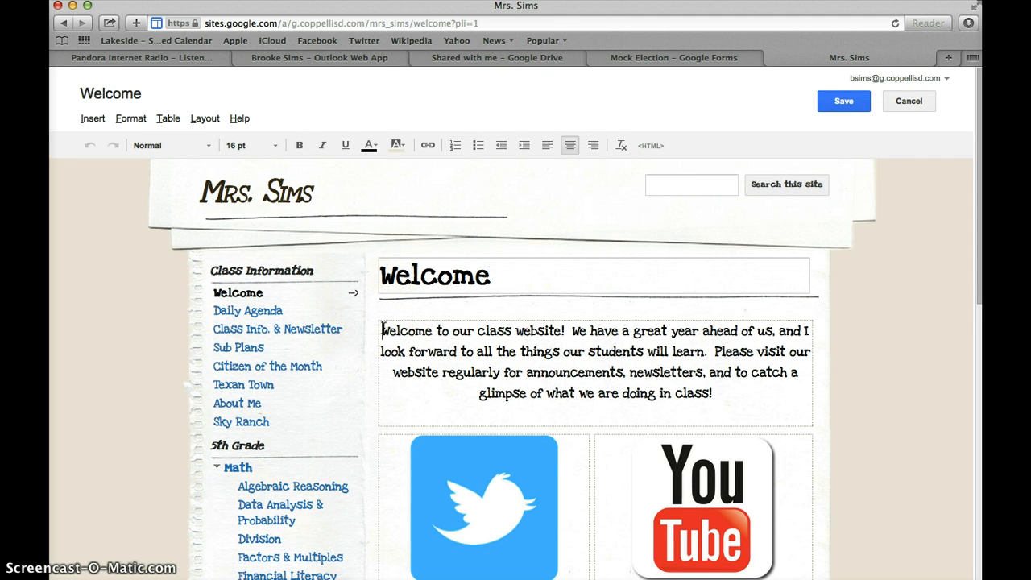
key(Return)
key(Return)
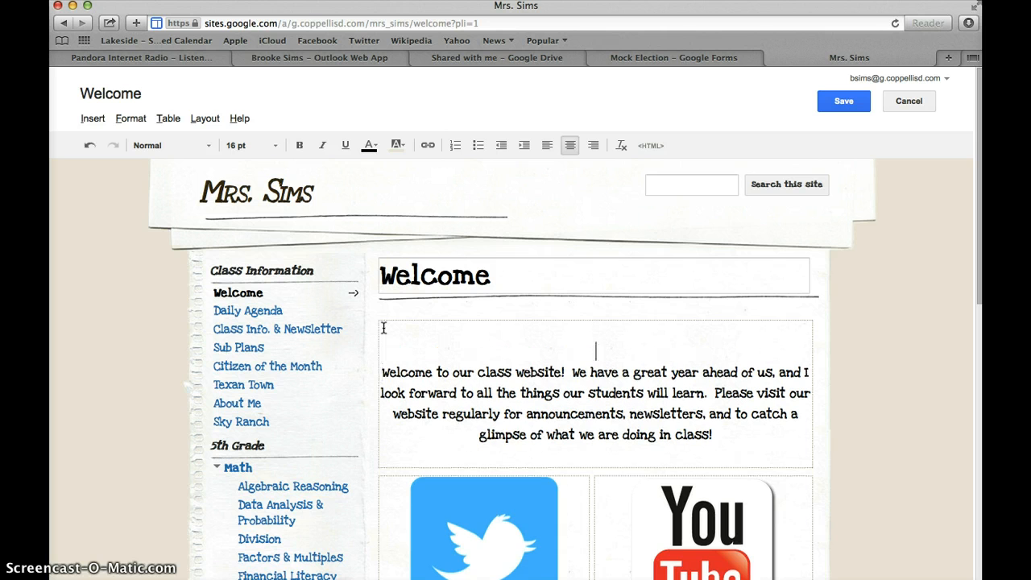
key(Up)
- Paste the form's share link above the welcome paragraph and turn it into a hyperlink
click(383, 328)
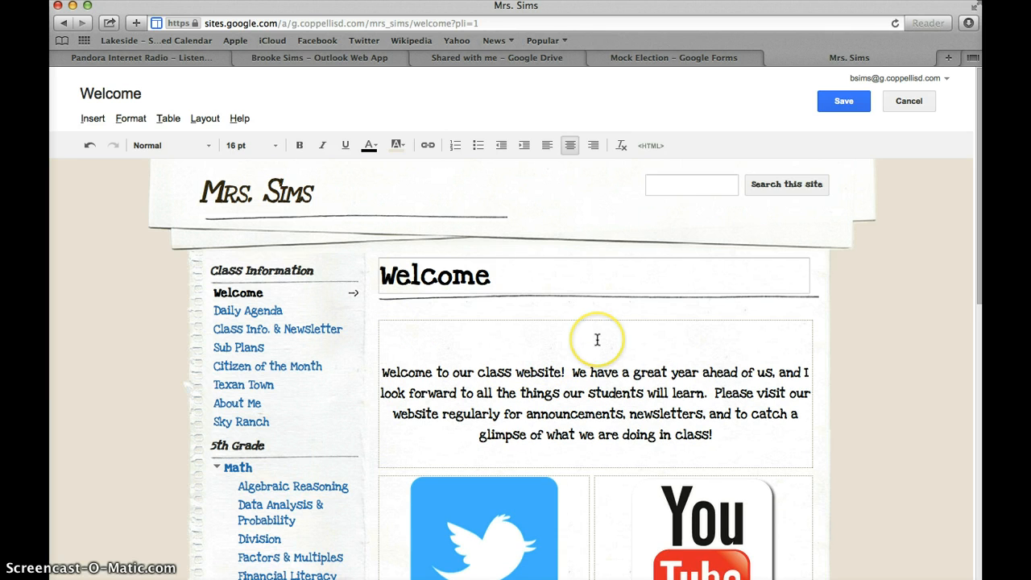
drag(707, 352, 382, 335)
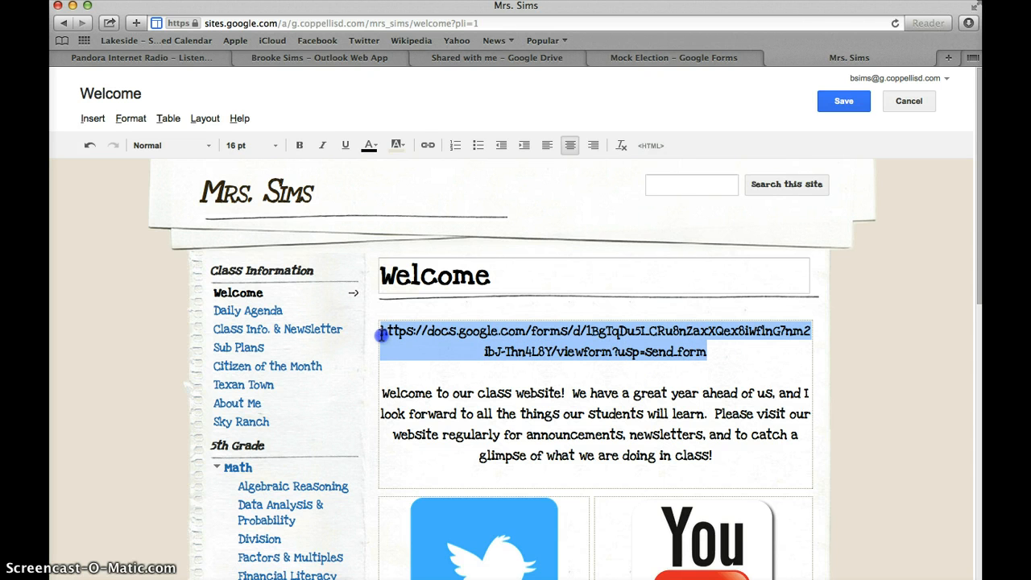
click(427, 145)
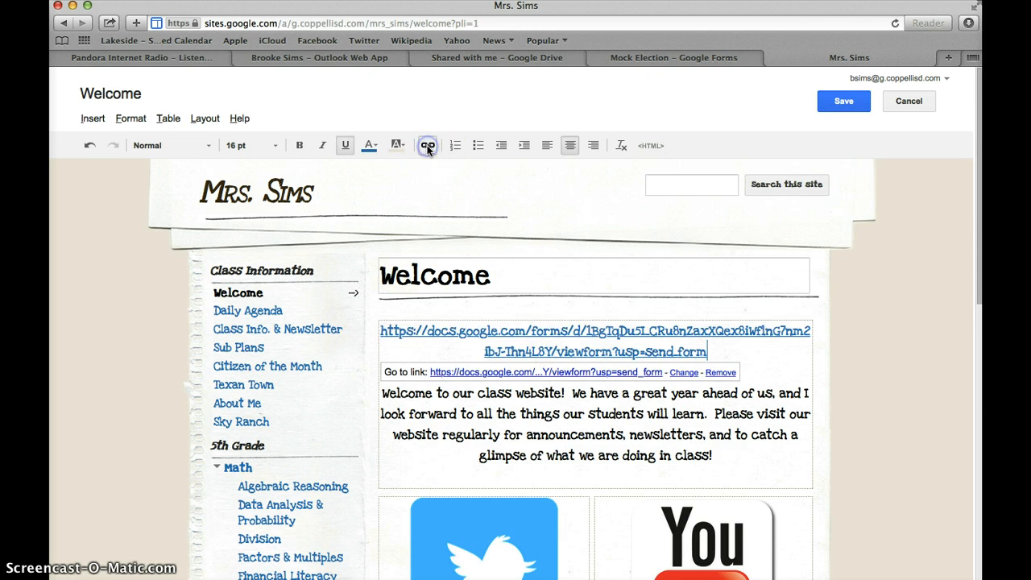
- Remove the hyperlinked form address above the welcome paragraph and replace it with the text "Voting Ballot"
click(719, 348)
click(715, 346)
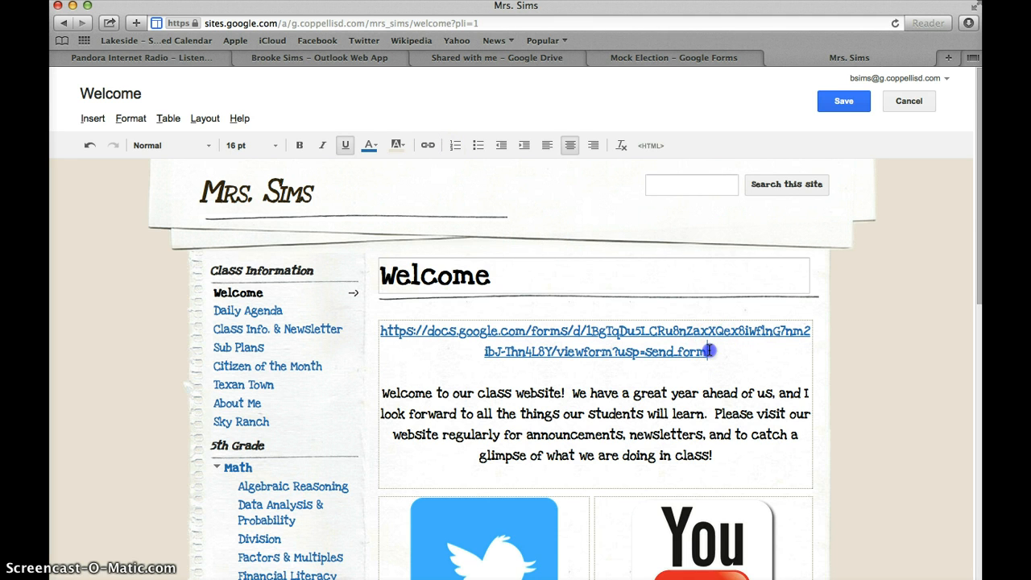
click(691, 352)
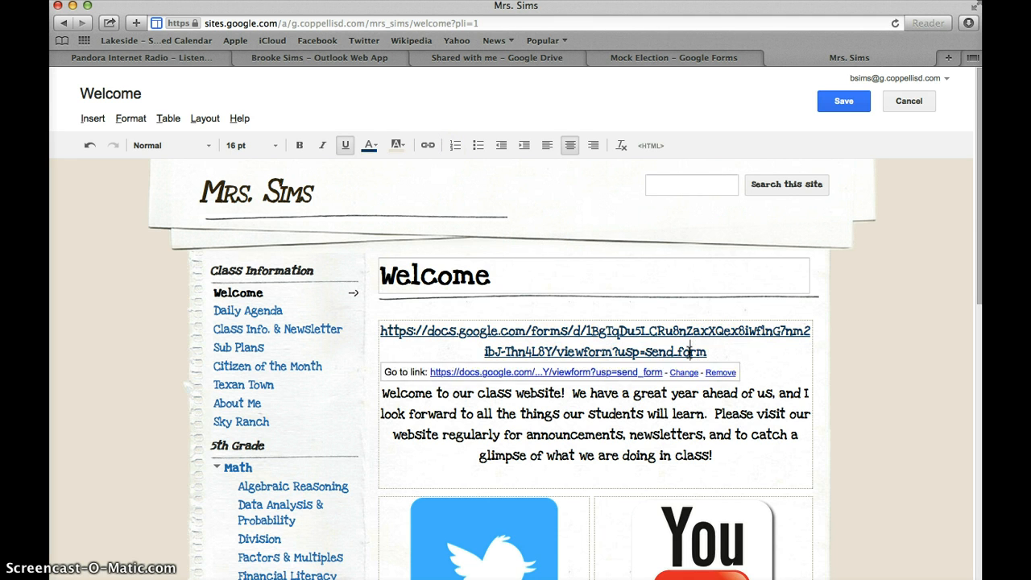
click(716, 375)
drag(706, 352, 377, 302)
key(BackSpace)
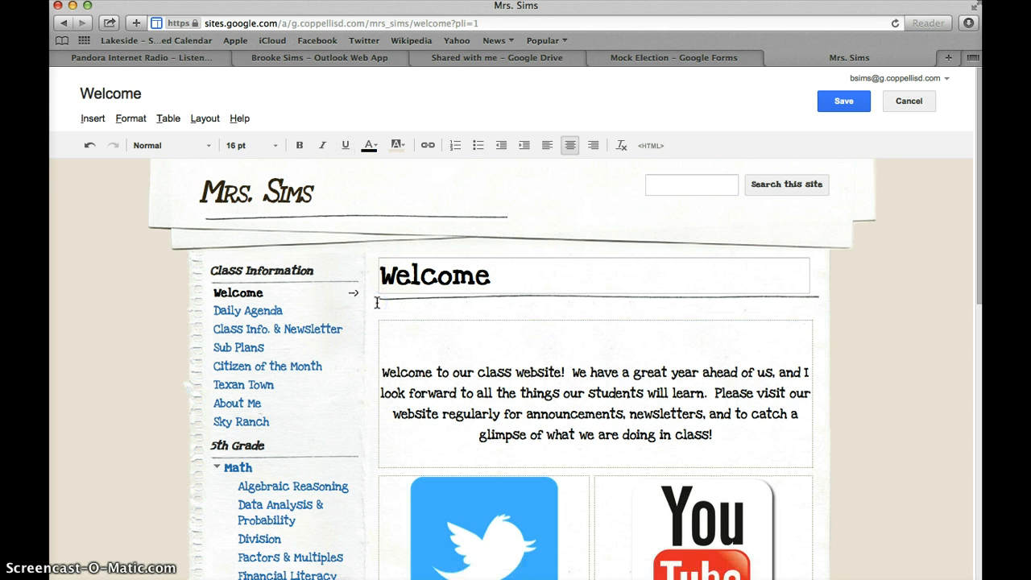
text(Voting Ballot!)
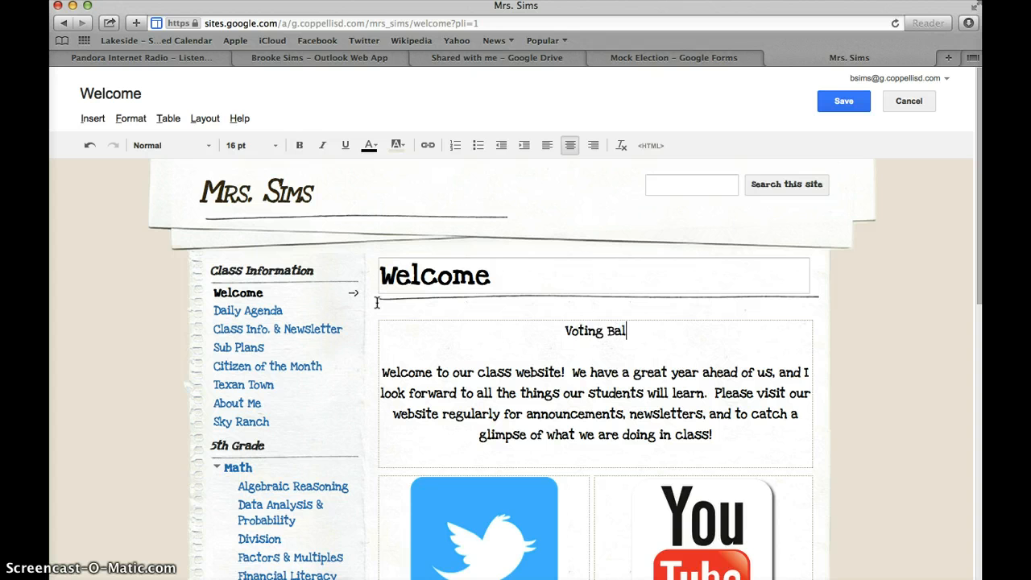
- Reopen the class website's Welcome page for editing and recover the unsaved edit
scroll(494, 313, down, 15)
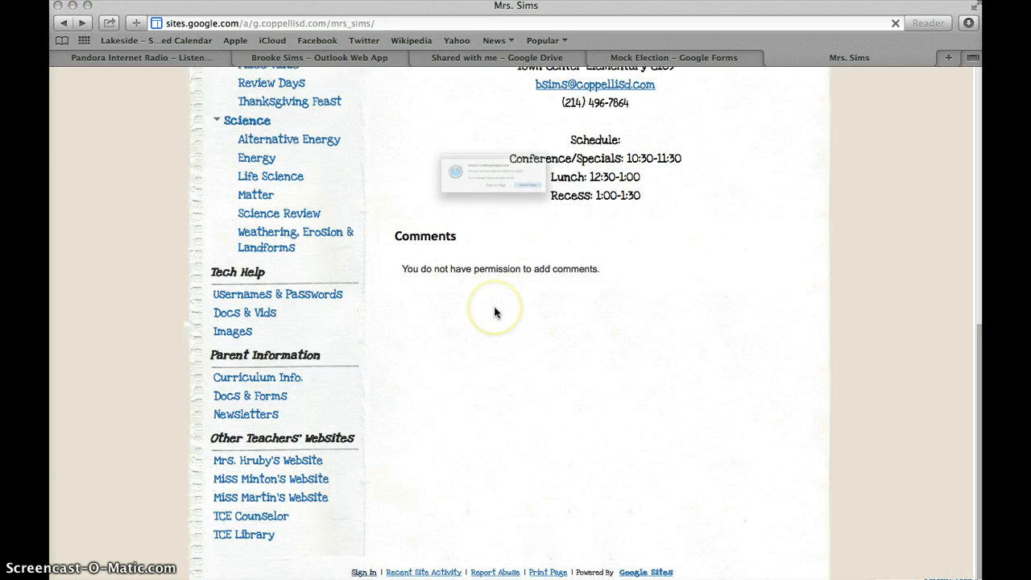
click(522, 214)
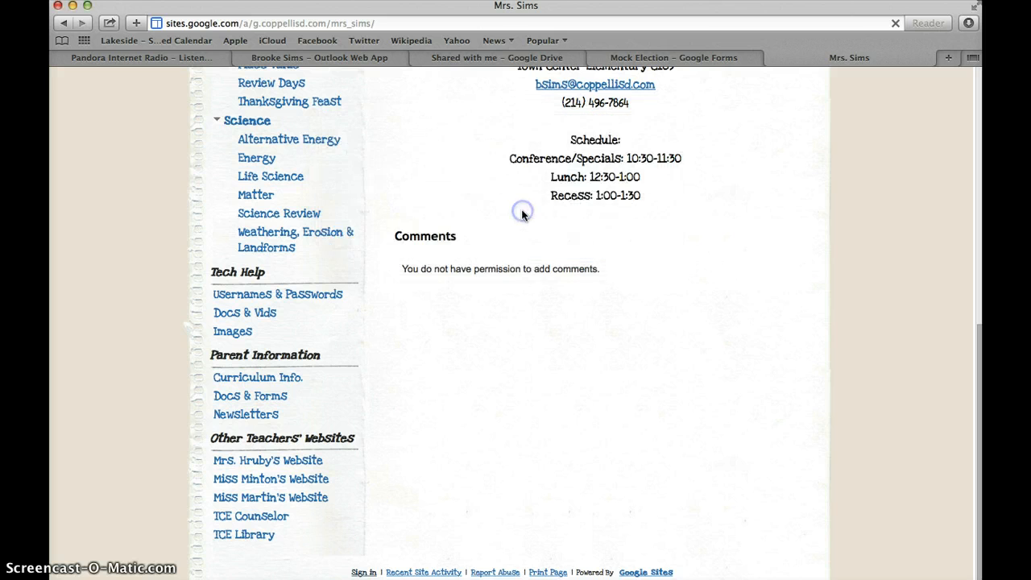
click(686, 196)
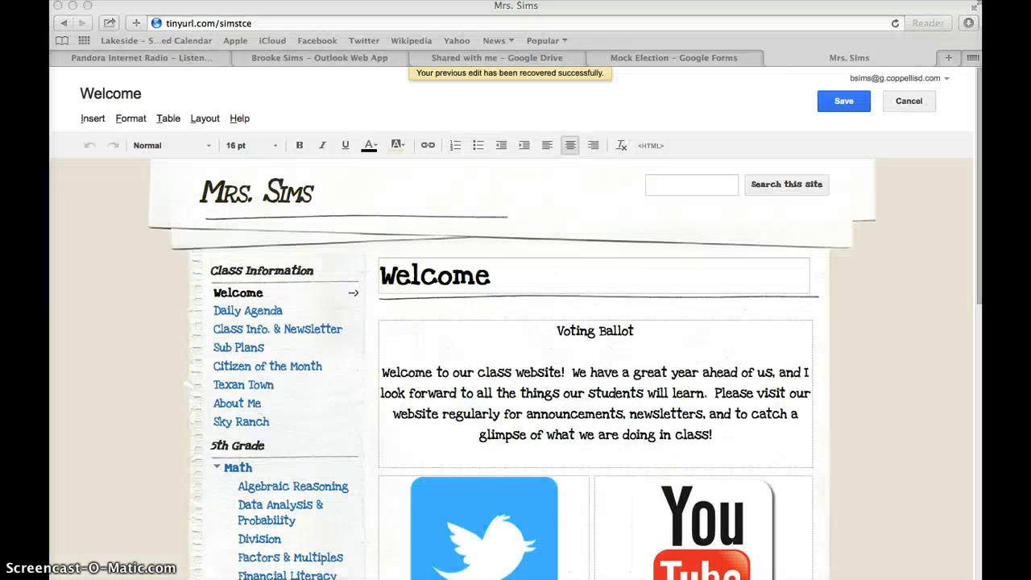
- Set the font size of the "Voting Ballot" text above the welcome paragraph to 24 pt
click(564, 332)
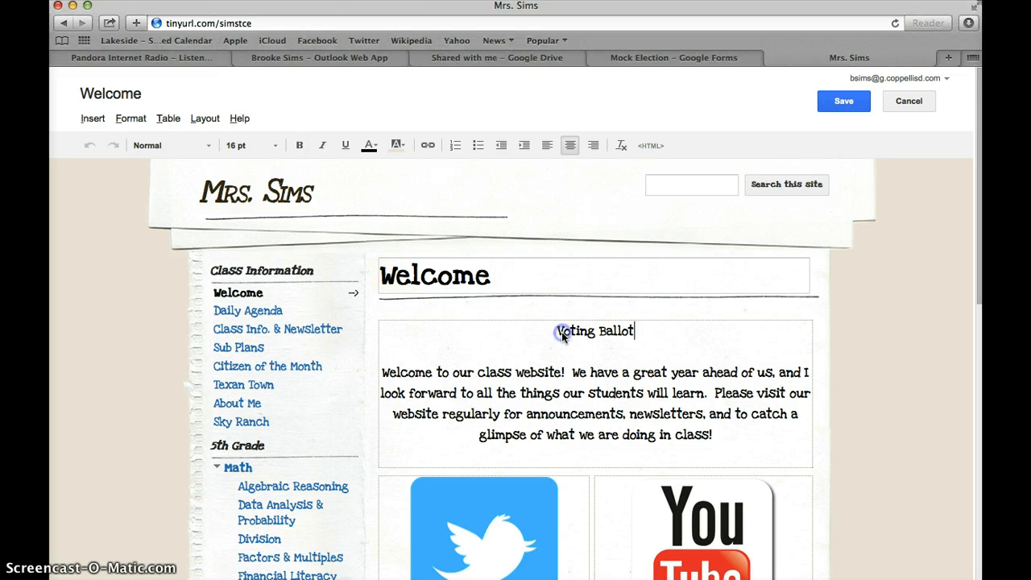
drag(636, 333, 556, 332)
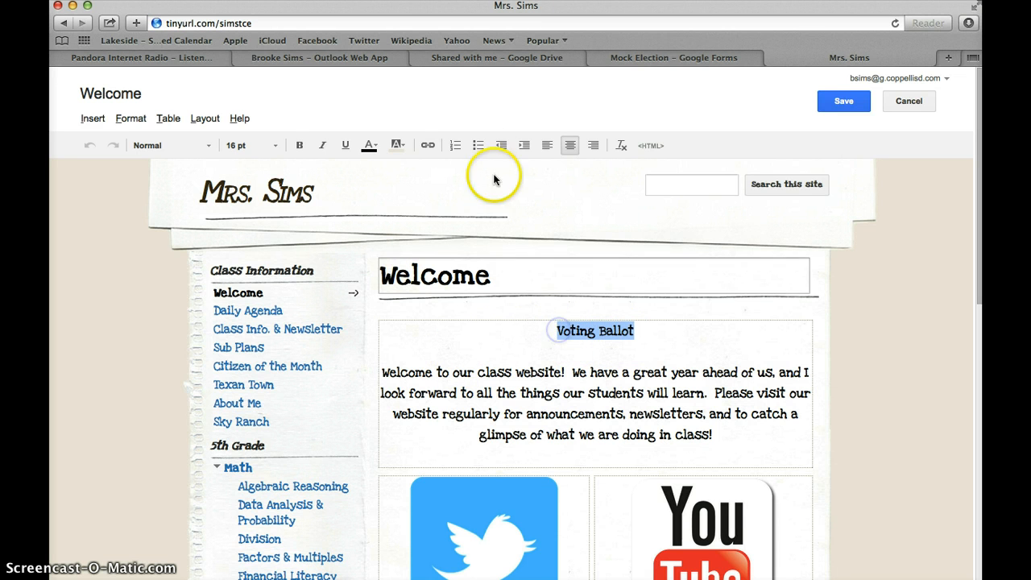
click(242, 145)
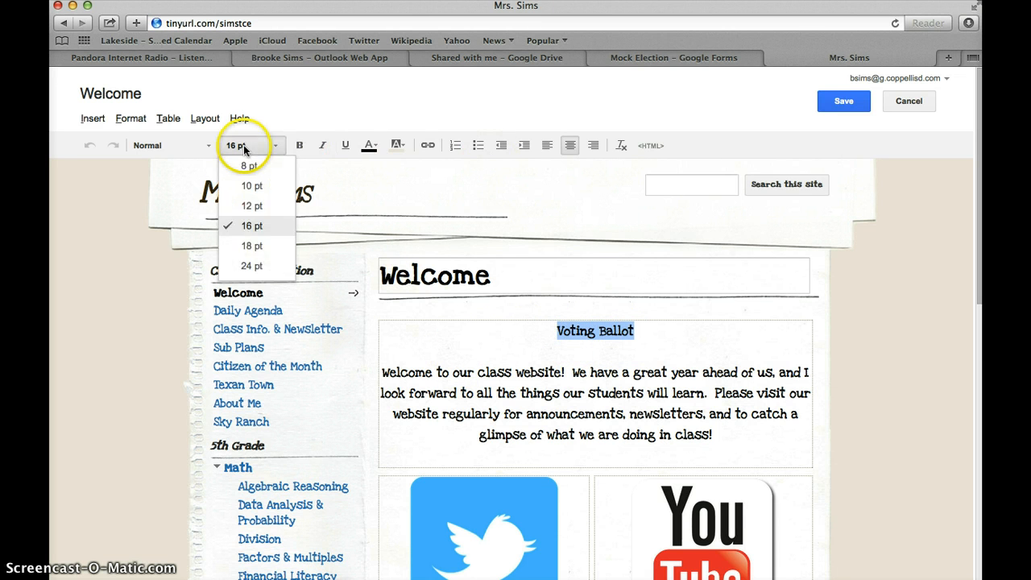
click(250, 265)
click(531, 370)
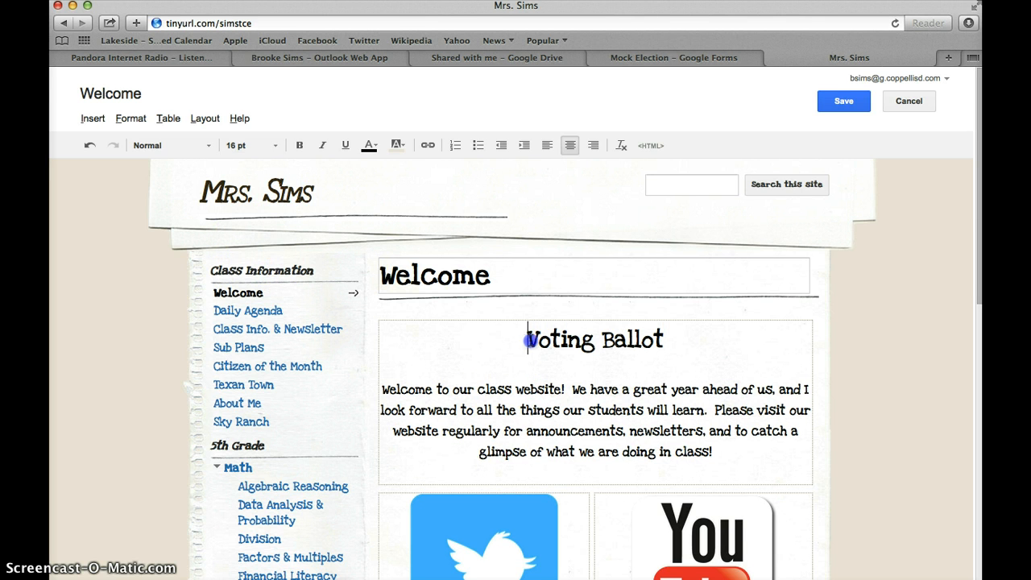
- Link the "Voting Ballot" text to the copied form web address, set it to open in a new window, and save the page
drag(526, 340, 674, 341)
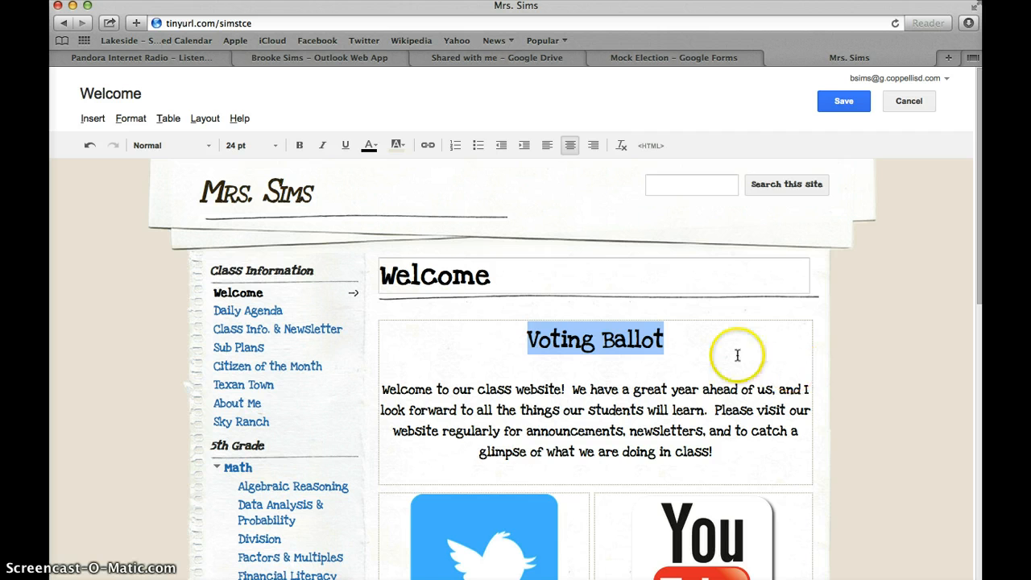
click(427, 147)
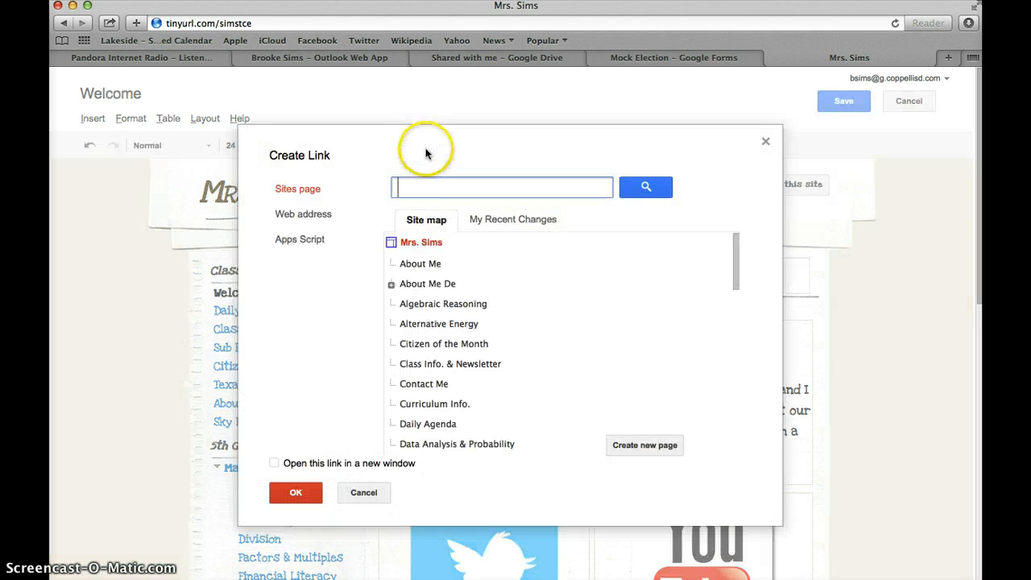
click(308, 215)
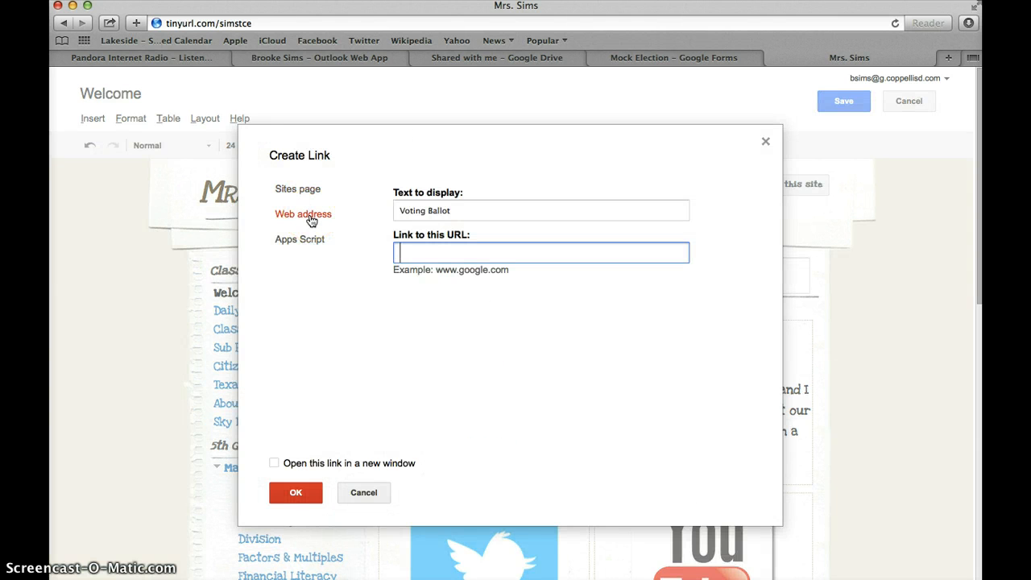
key(super+v)
click(274, 464)
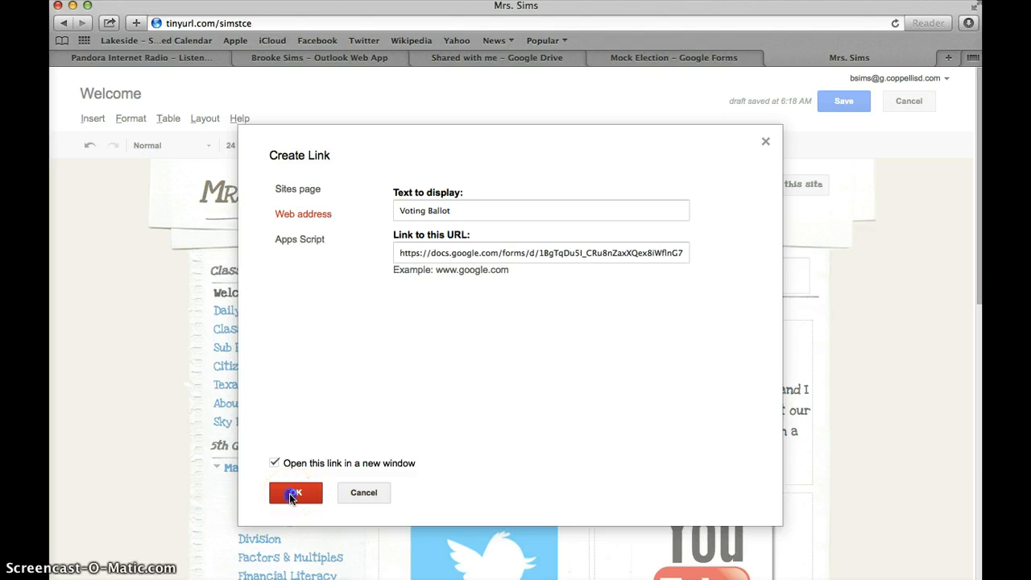
click(291, 493)
click(842, 103)
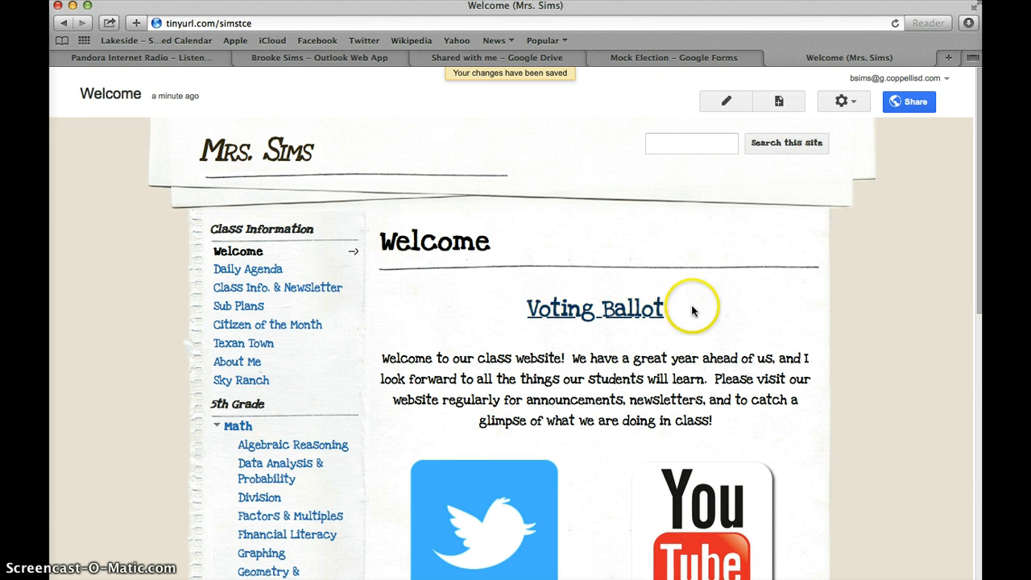
- Follow the "Voting Ballot" link on the saved Welcome page and view the live Mock Election form
click(656, 321)
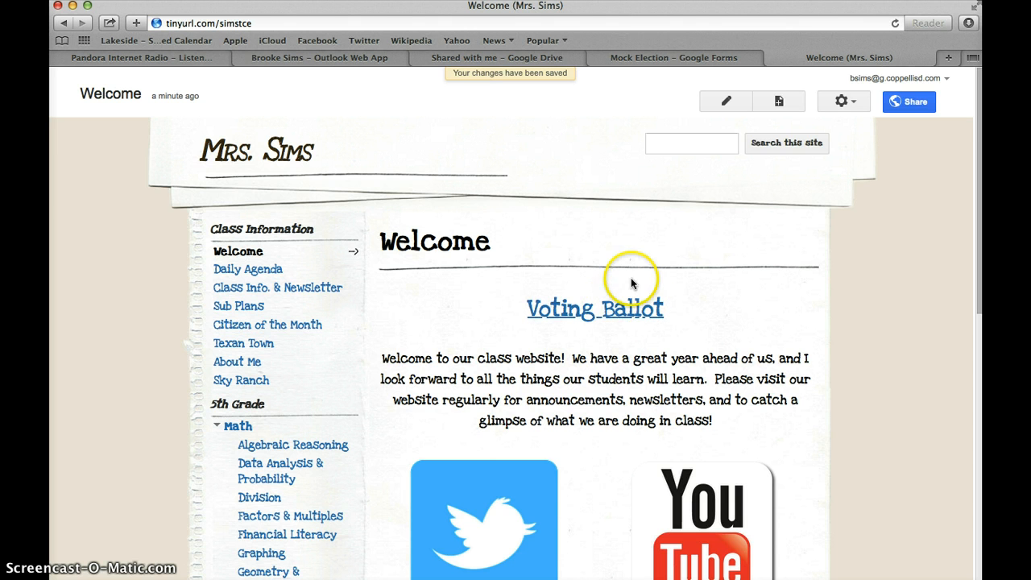
click(588, 320)
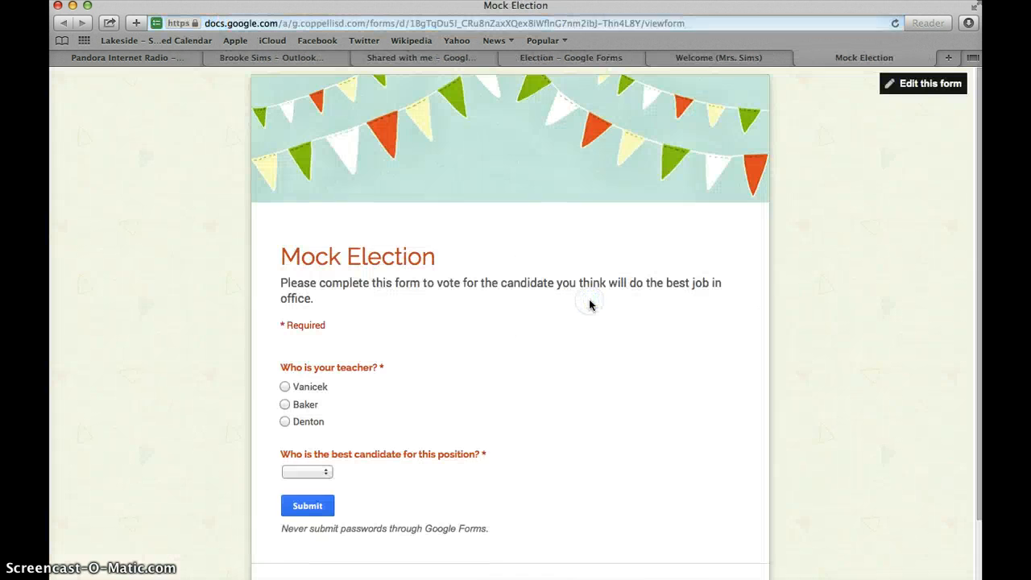
click(532, 340)
scroll(556, 451, down, 3)
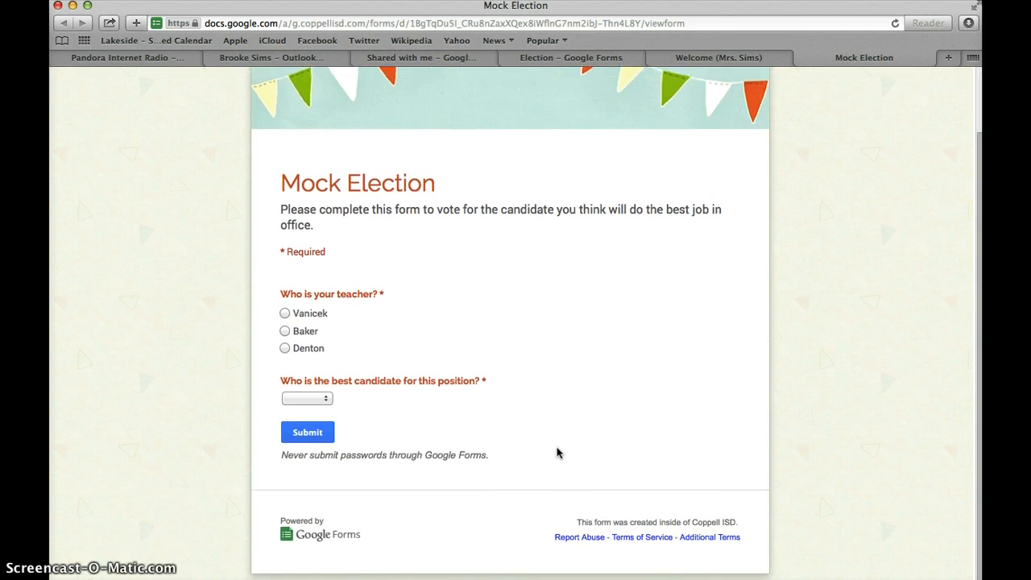
- Submit a test response with the second teacher option and candidate Bush, and open the form for another response
click(285, 334)
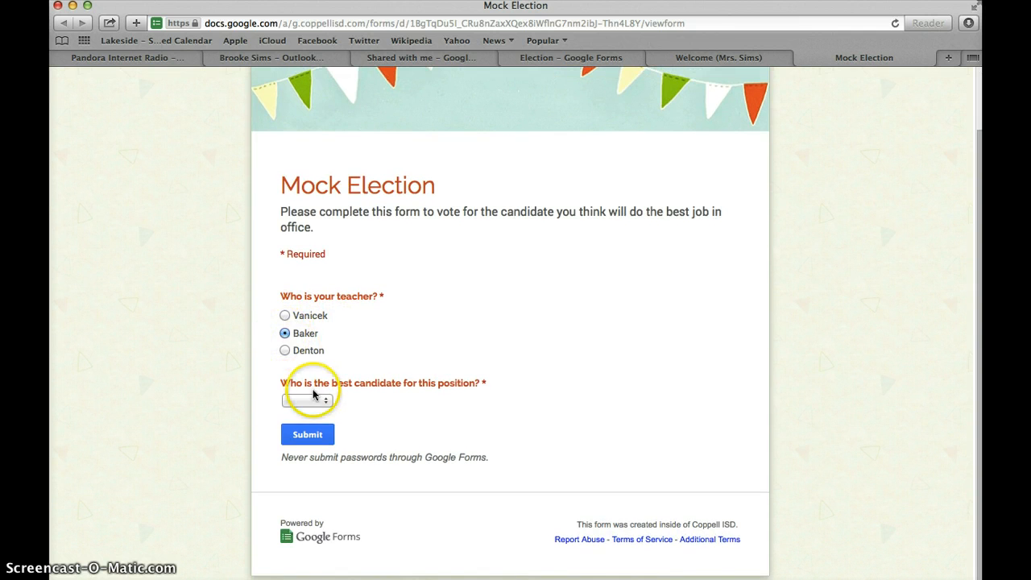
click(307, 400)
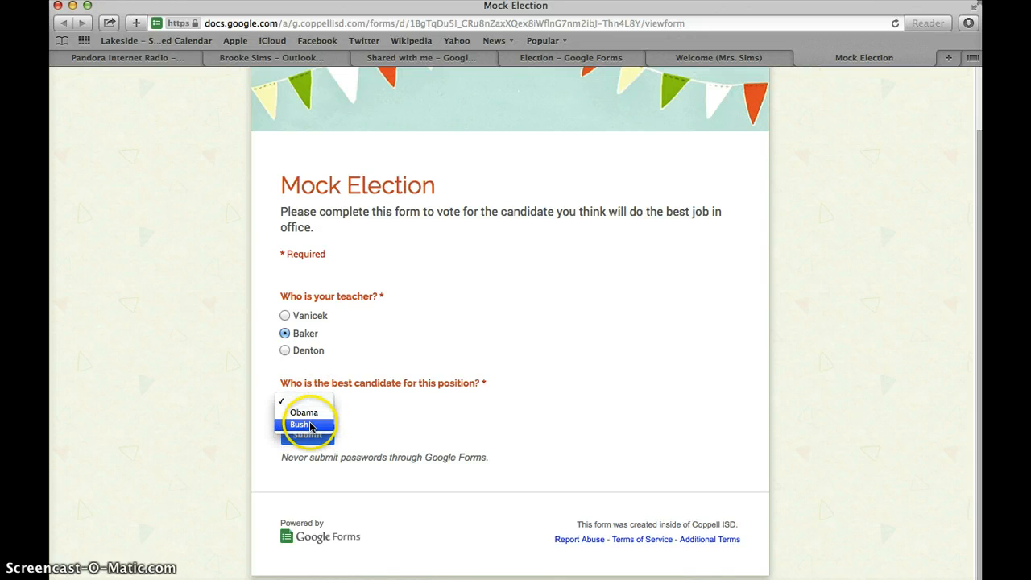
click(303, 424)
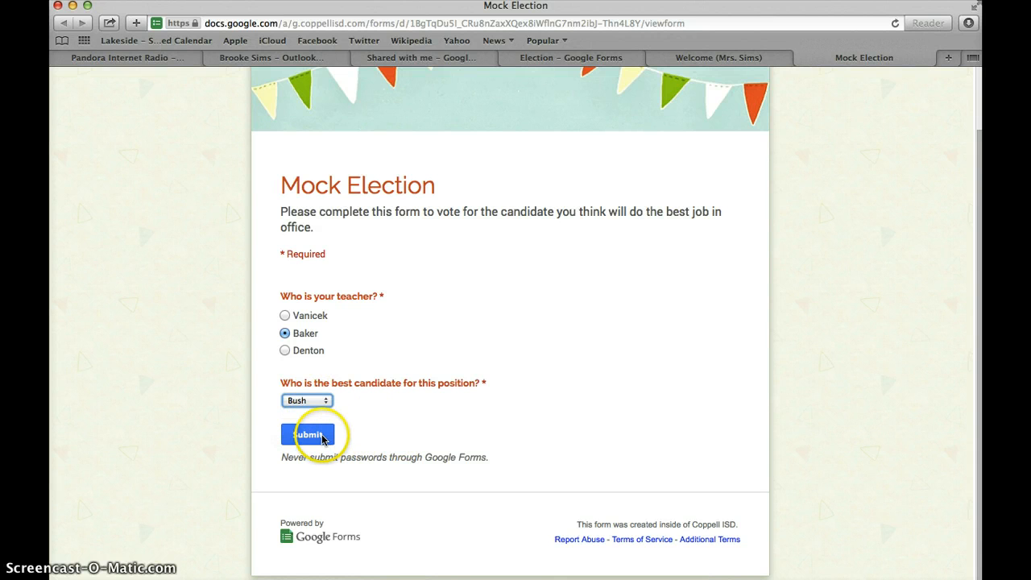
click(315, 437)
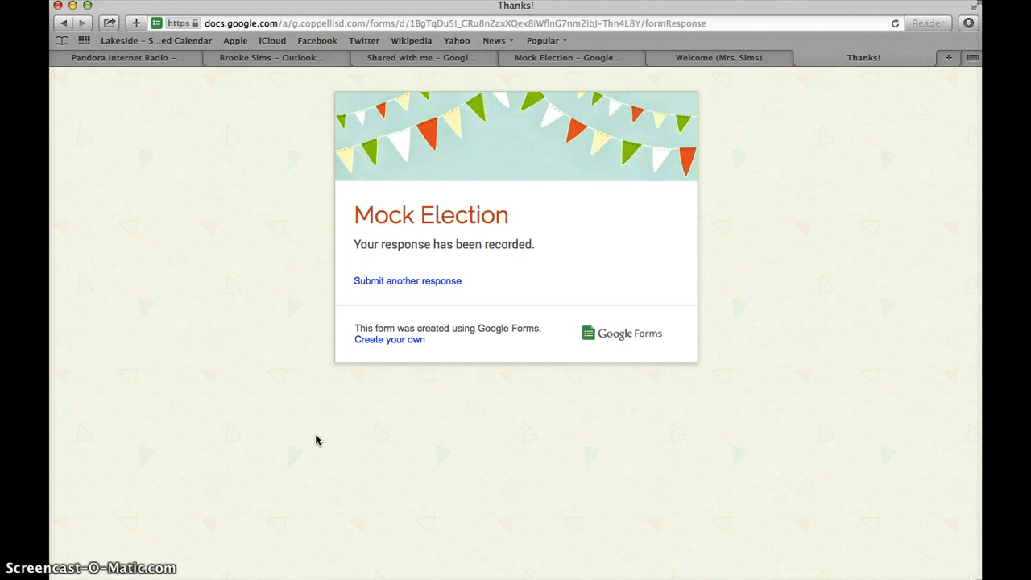
click(411, 282)
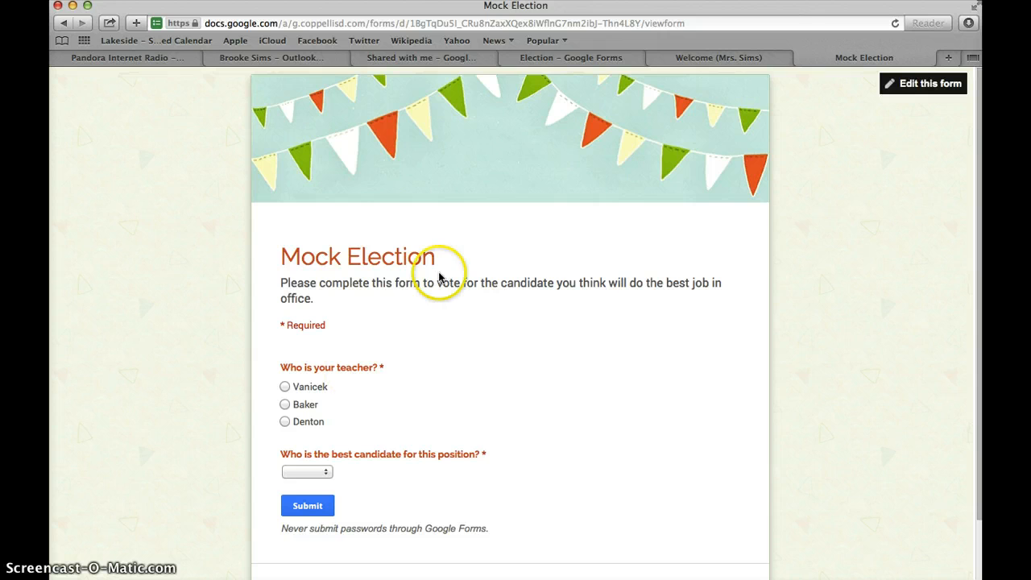
- Switch to Google Drive and open the "Mock Election (Responses)" spreadsheet from My Drive
click(572, 64)
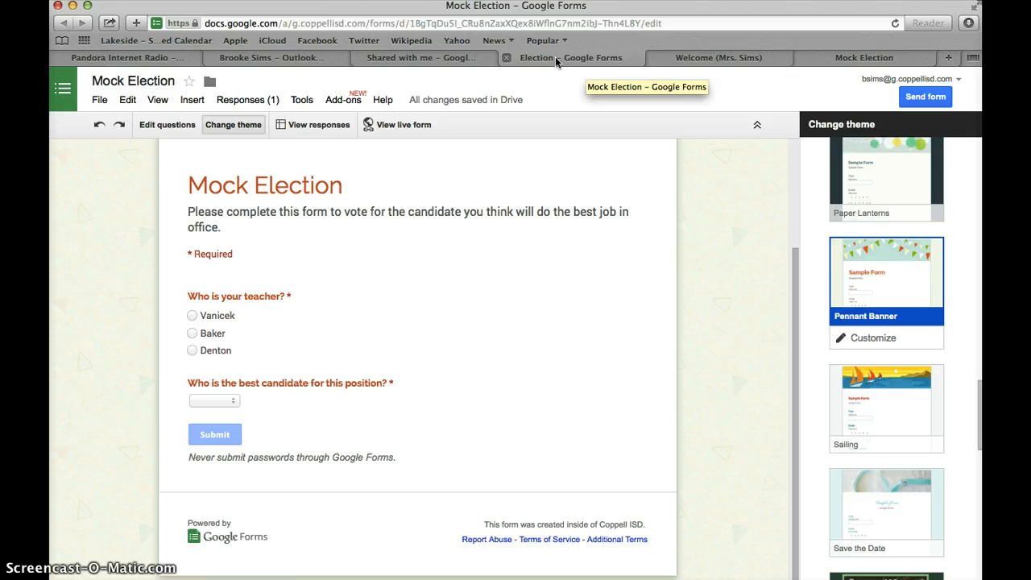
click(479, 60)
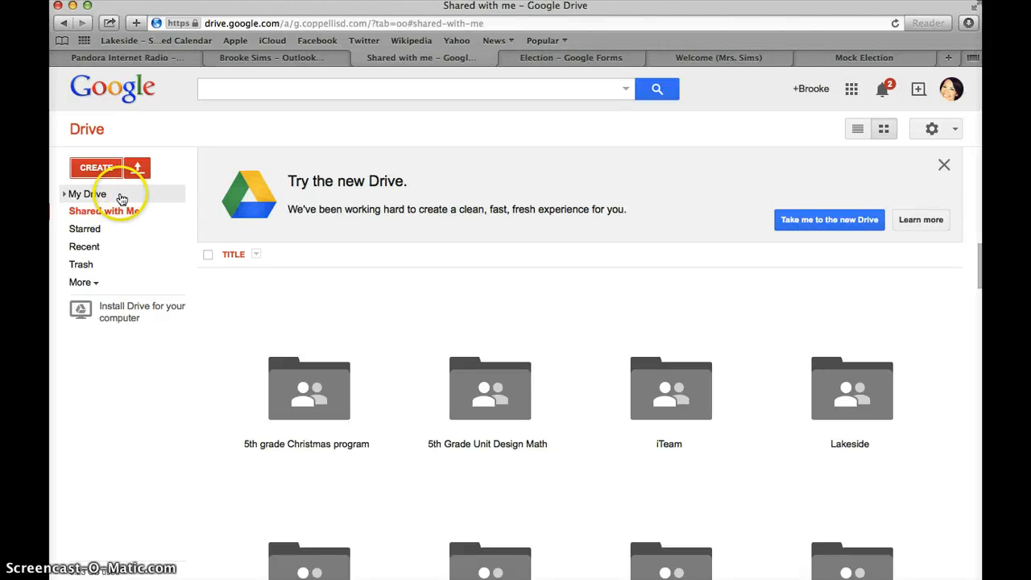
click(95, 195)
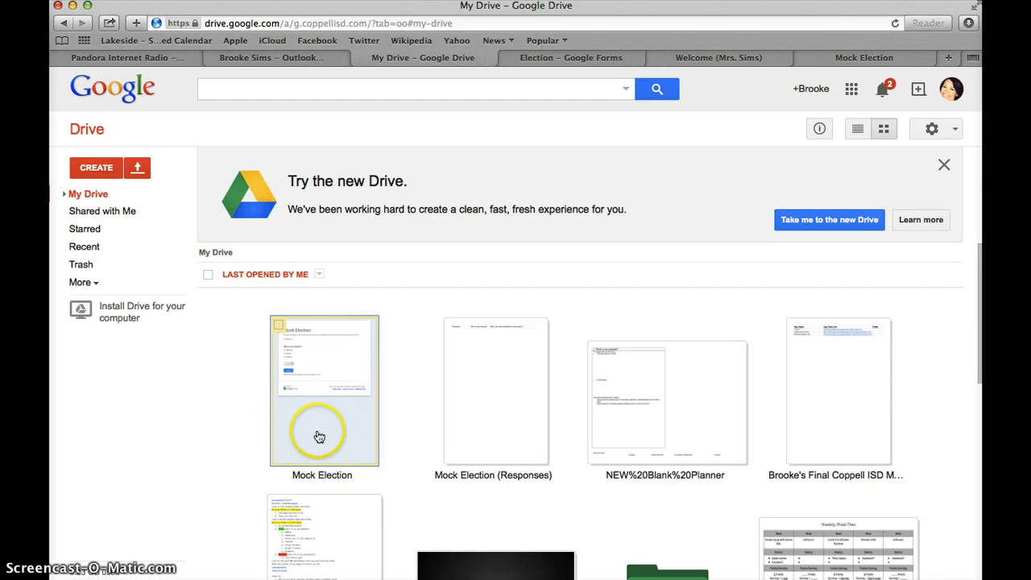
click(456, 420)
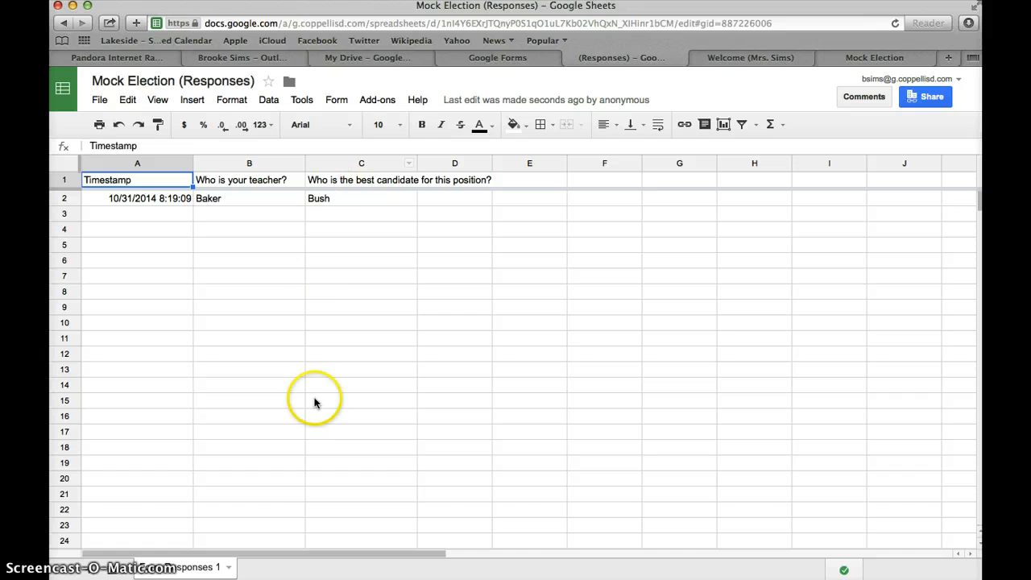
- Examine the recorded form responses and the sorting options available for the candidate column
scroll(315, 411, down, 8)
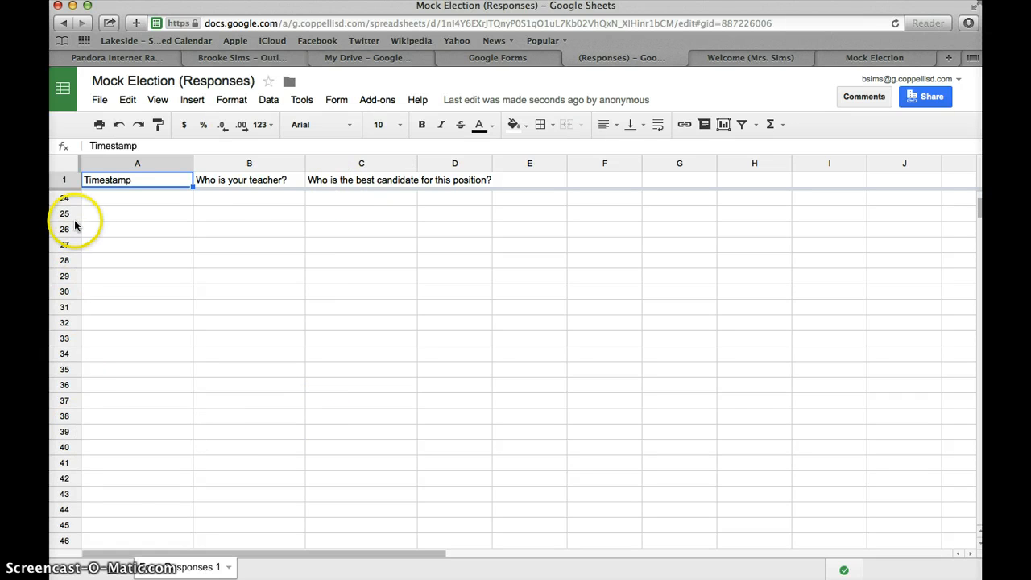
scroll(438, 281, up, 8)
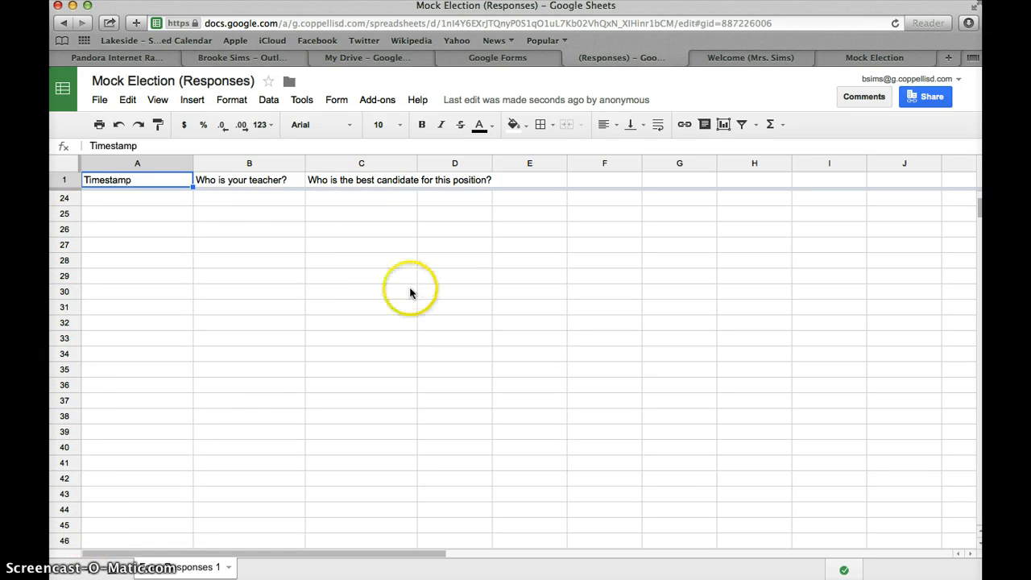
click(362, 163)
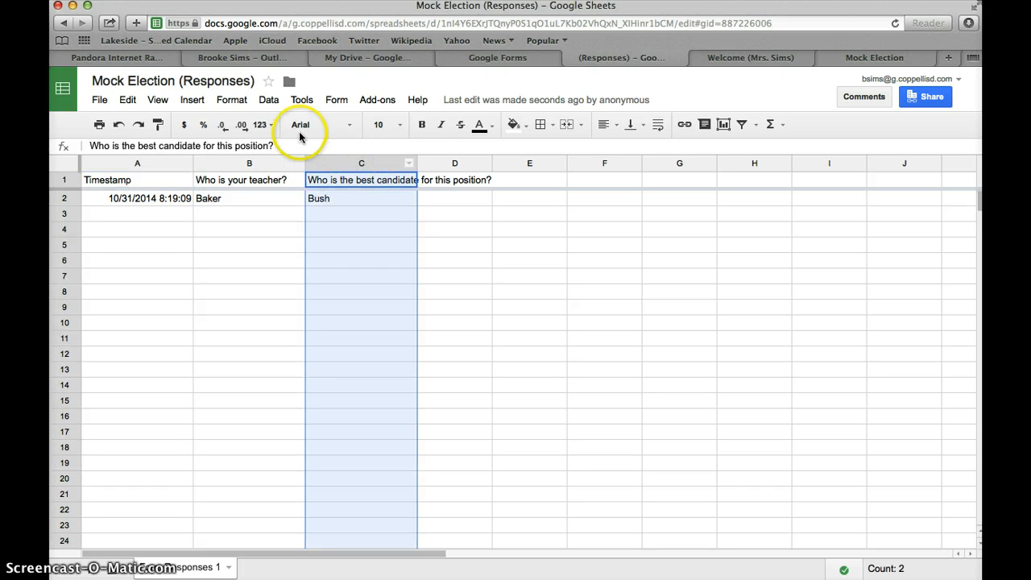
click(269, 100)
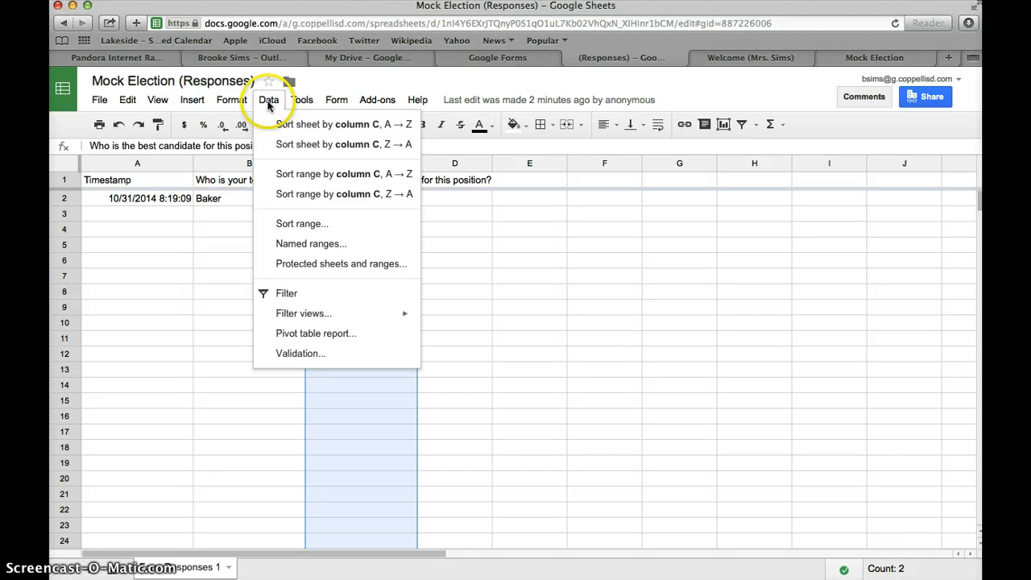
click(269, 100)
click(494, 250)
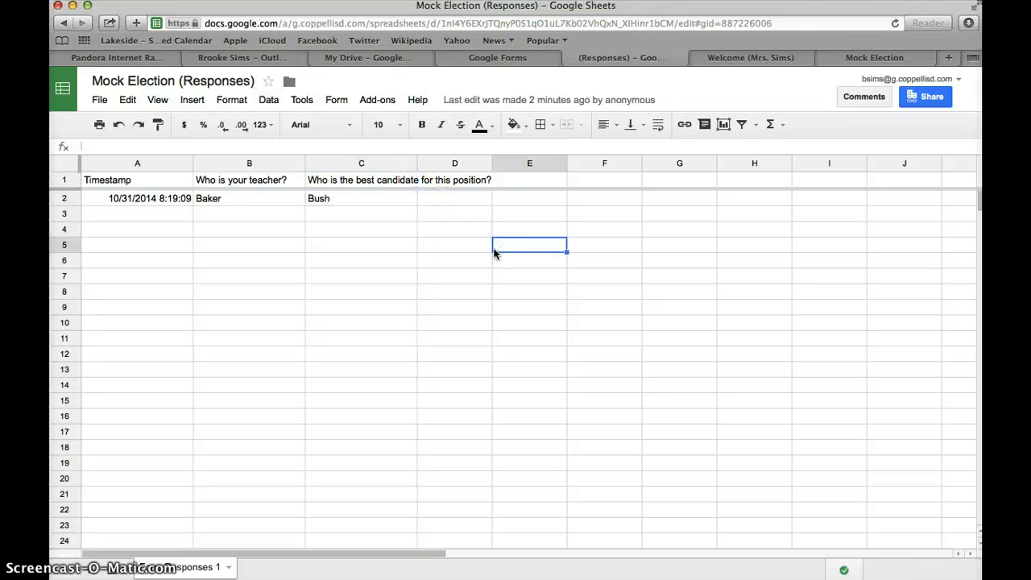